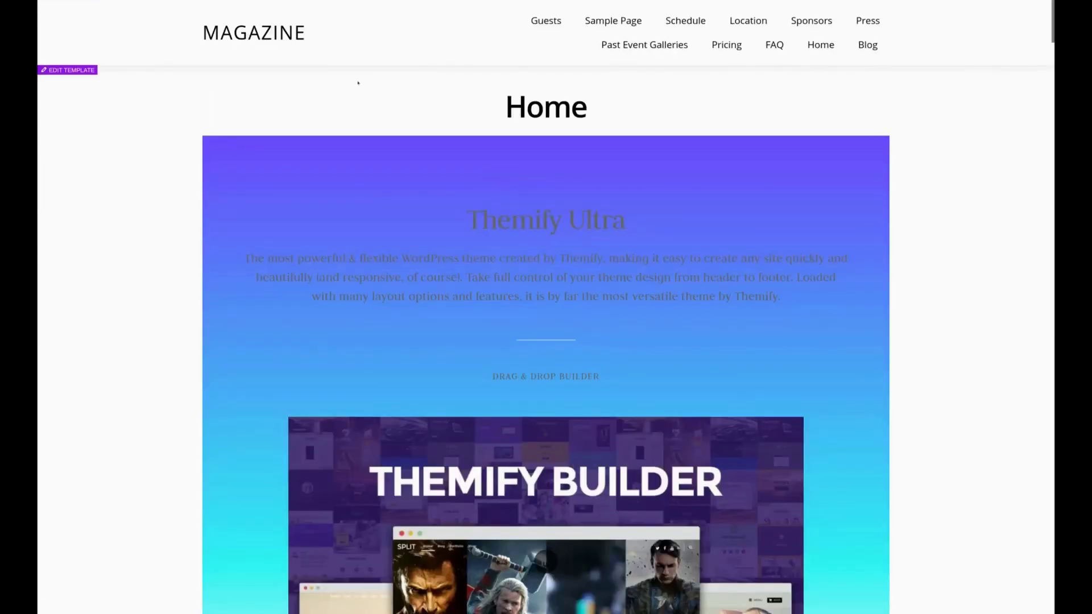
Create a new Entire Site header template named 'Custom Header' and go on to choose its starting layout.
mouse_move(415, 5)
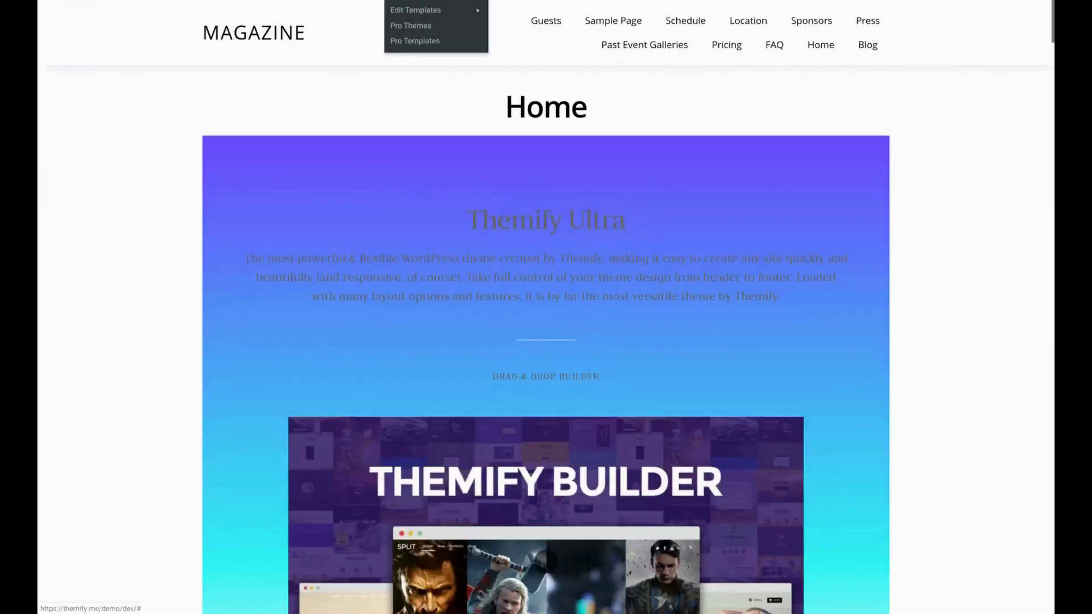
click(413, 42)
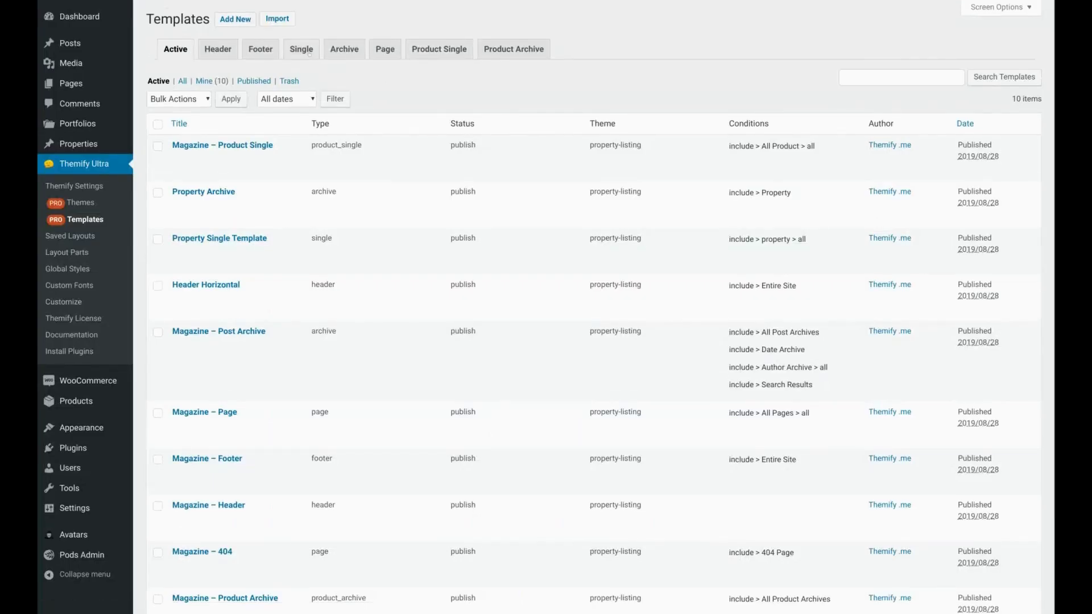
click(242, 22)
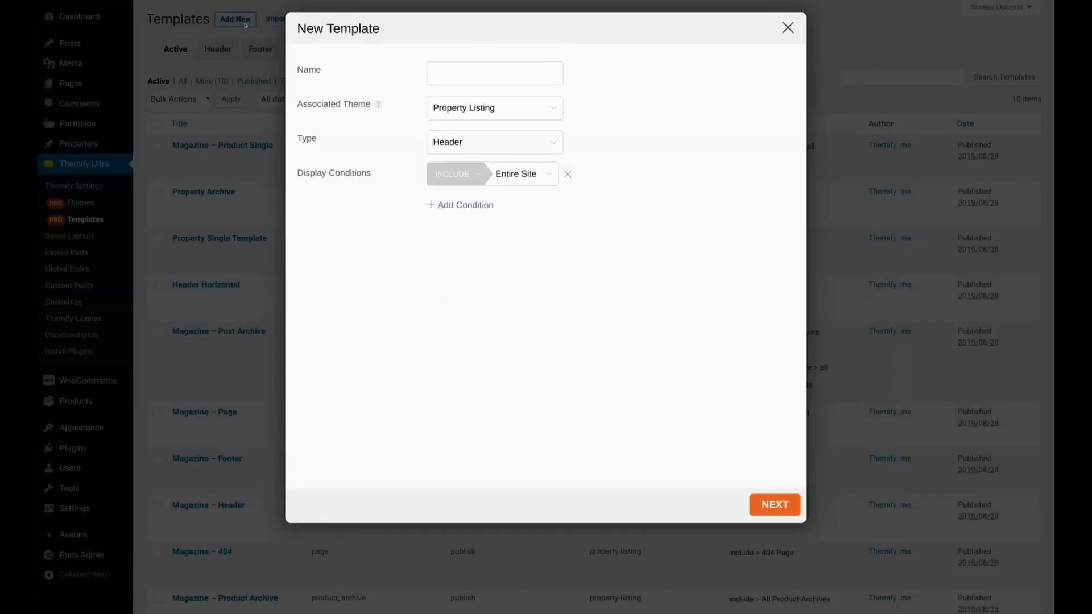
click(459, 73)
text(Custom Header)
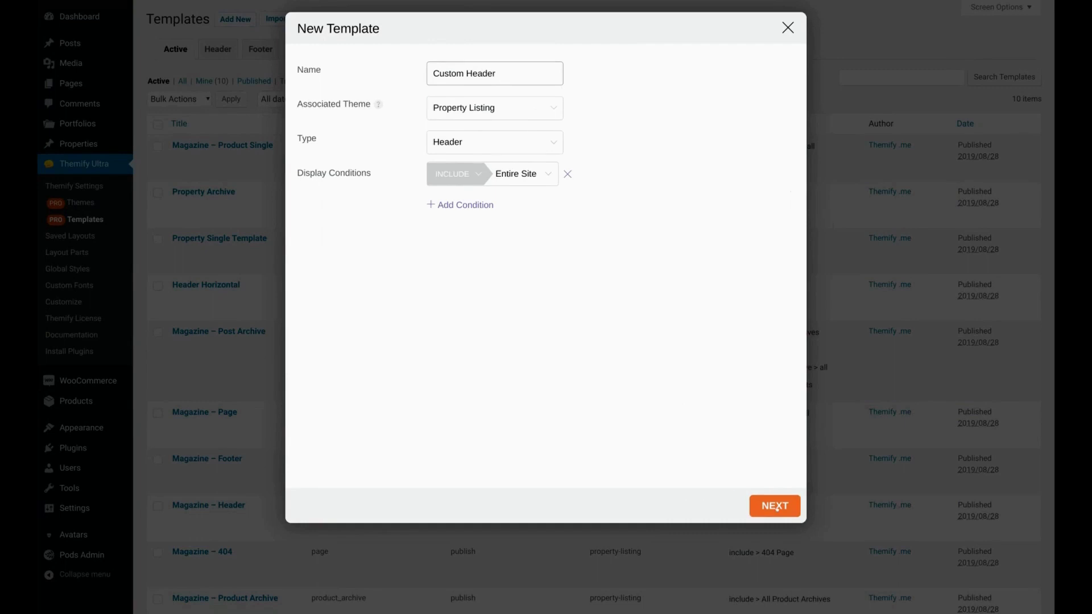
click(774, 504)
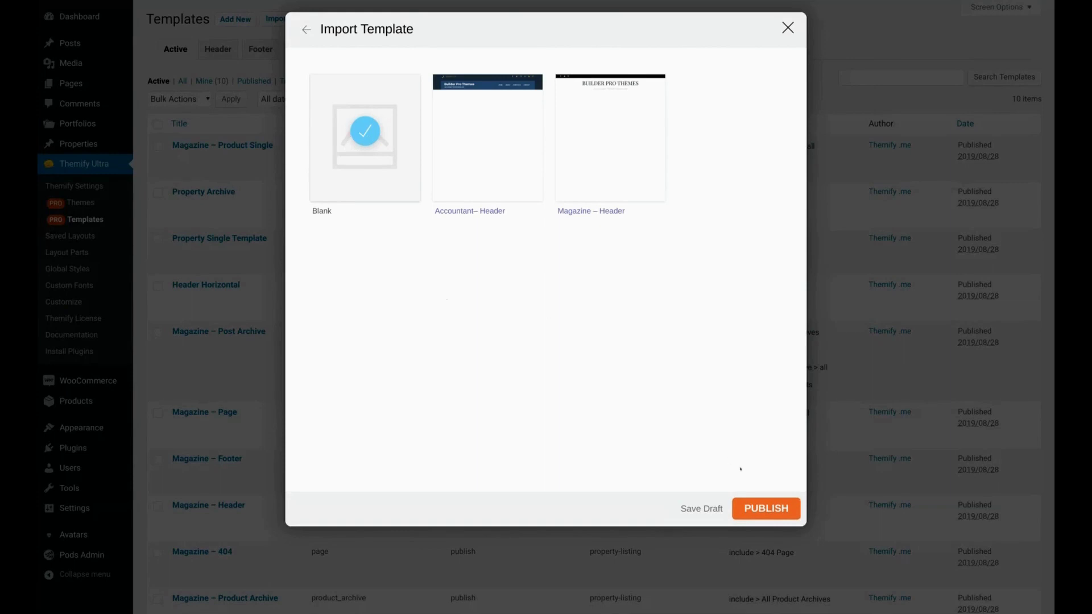
Publish the template, place a Site Logo module in the top row, and set its HTML tag to H1.
click(760, 509)
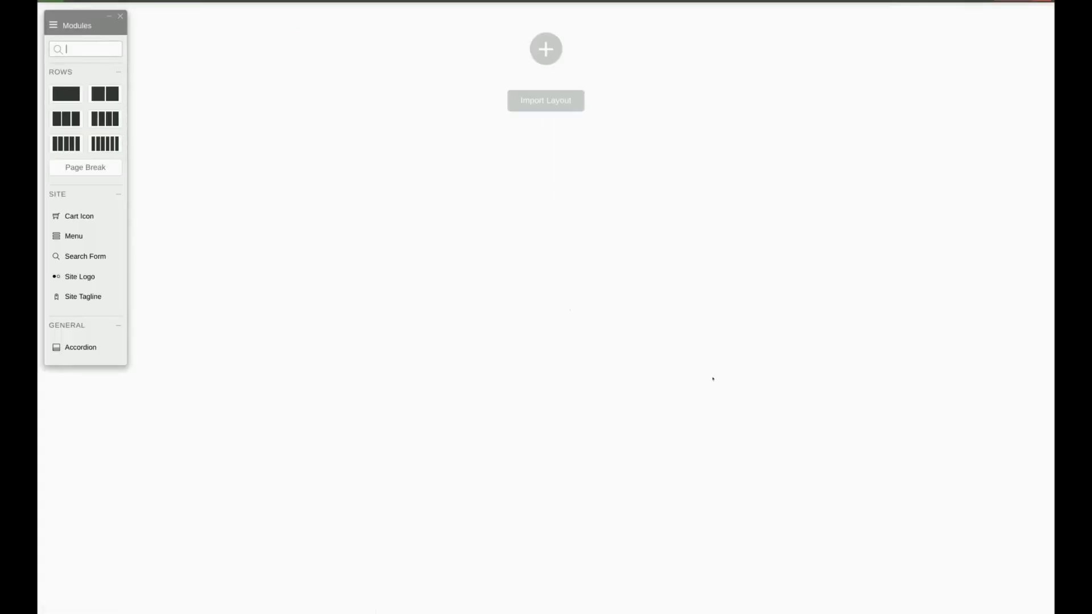
mouse_move(545, 25)
click(546, 24)
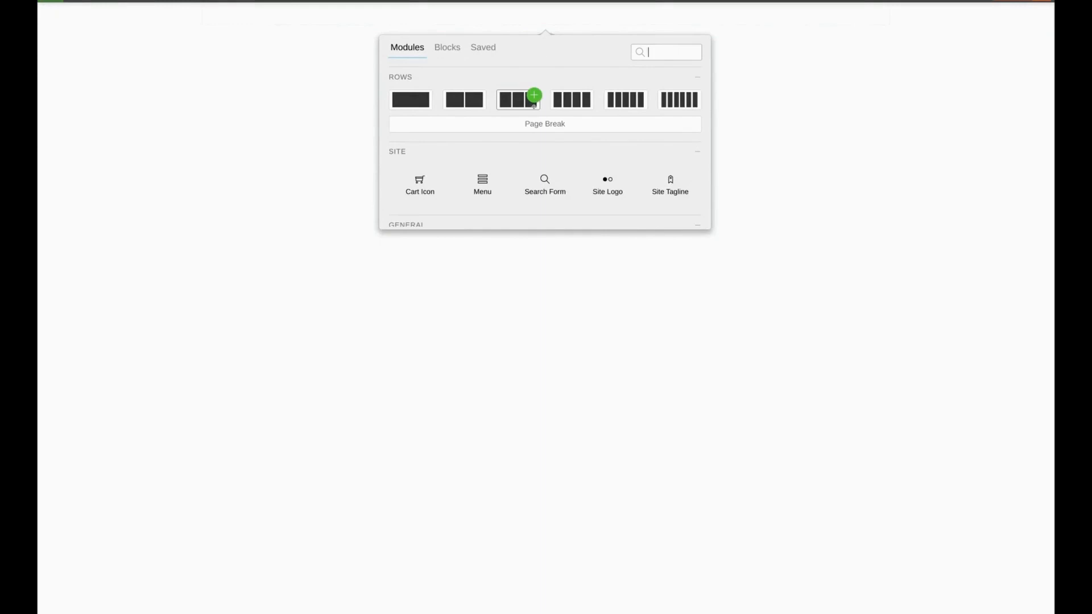
mouse_move(580, 167)
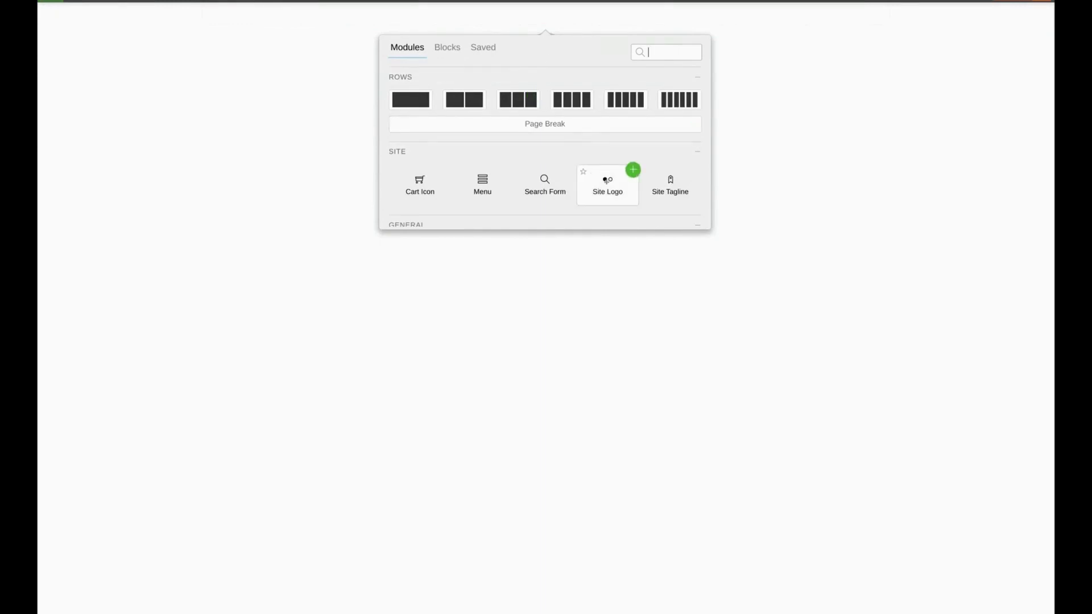
drag(606, 181, 531, 21)
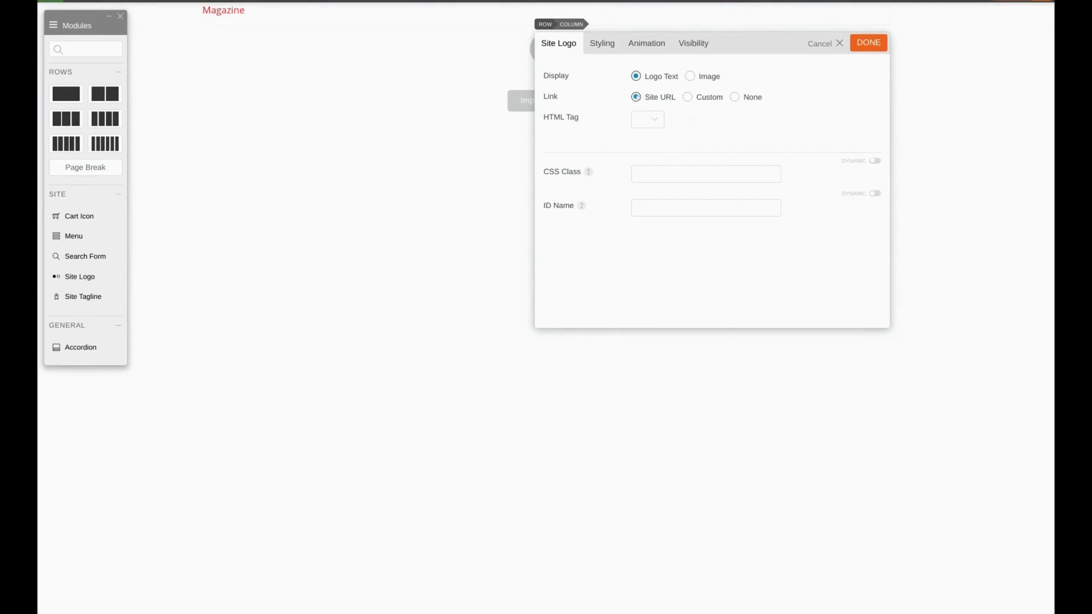
click(647, 120)
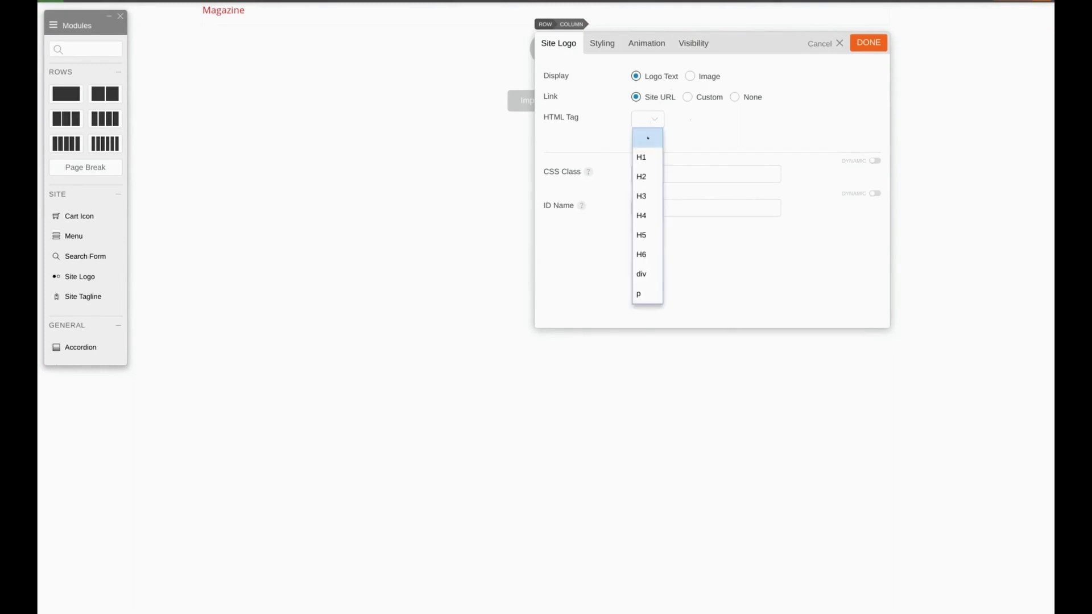
click(639, 157)
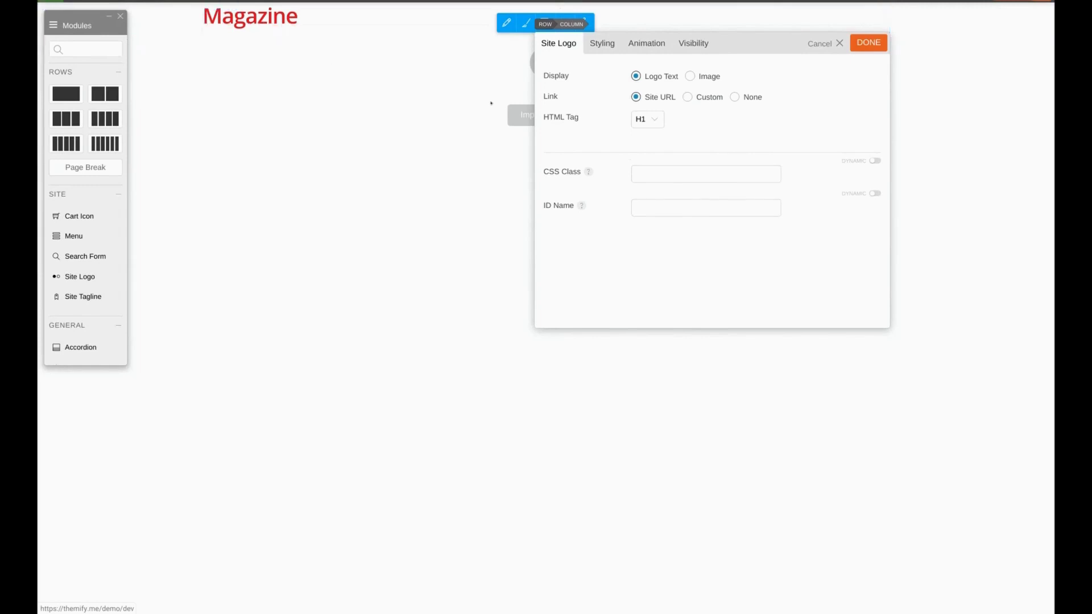
Set the logo's font colour to black (#000000).
click(600, 50)
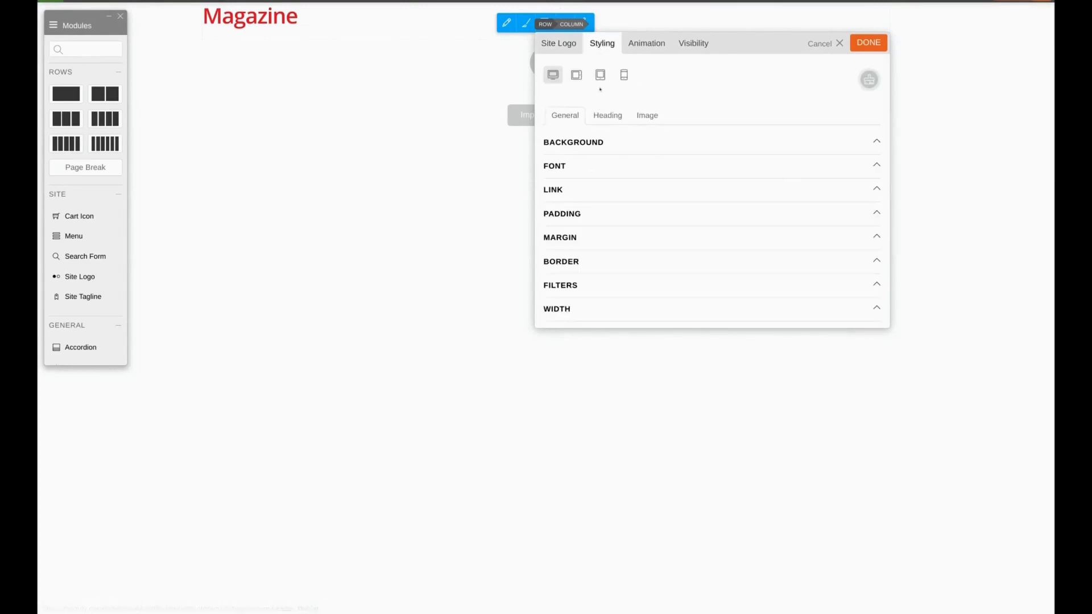
click(573, 165)
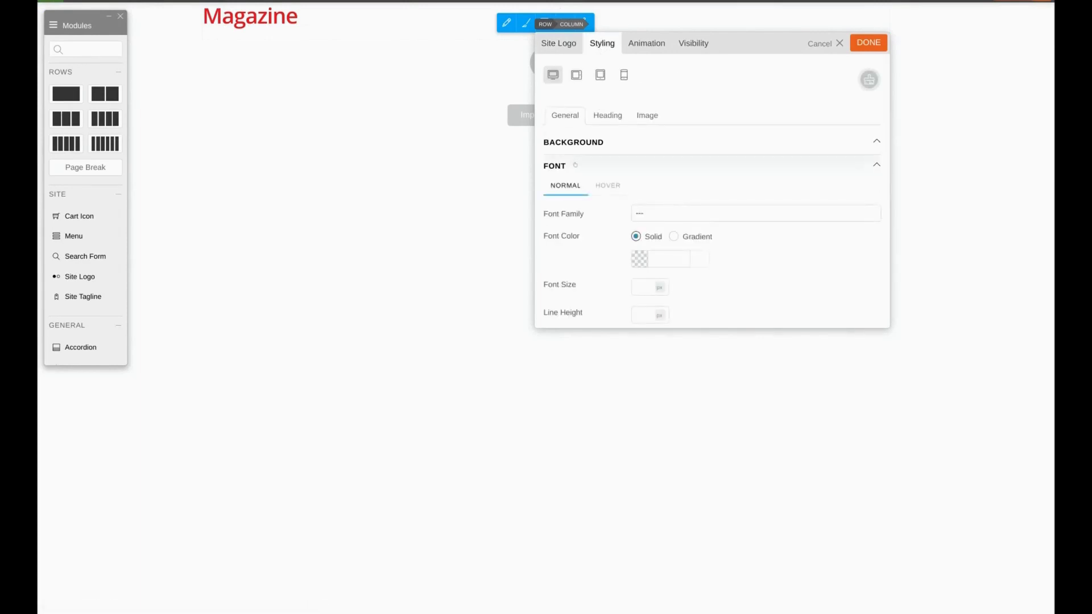
click(668, 258)
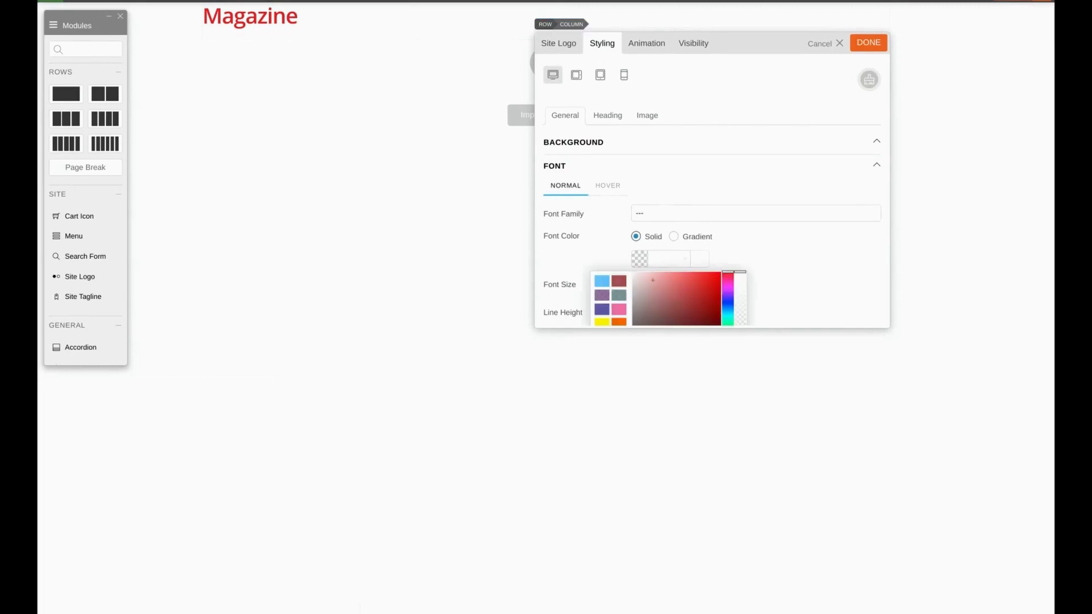
scroll(653, 279, down, 1)
drag(652, 280, 626, 324)
click(765, 214)
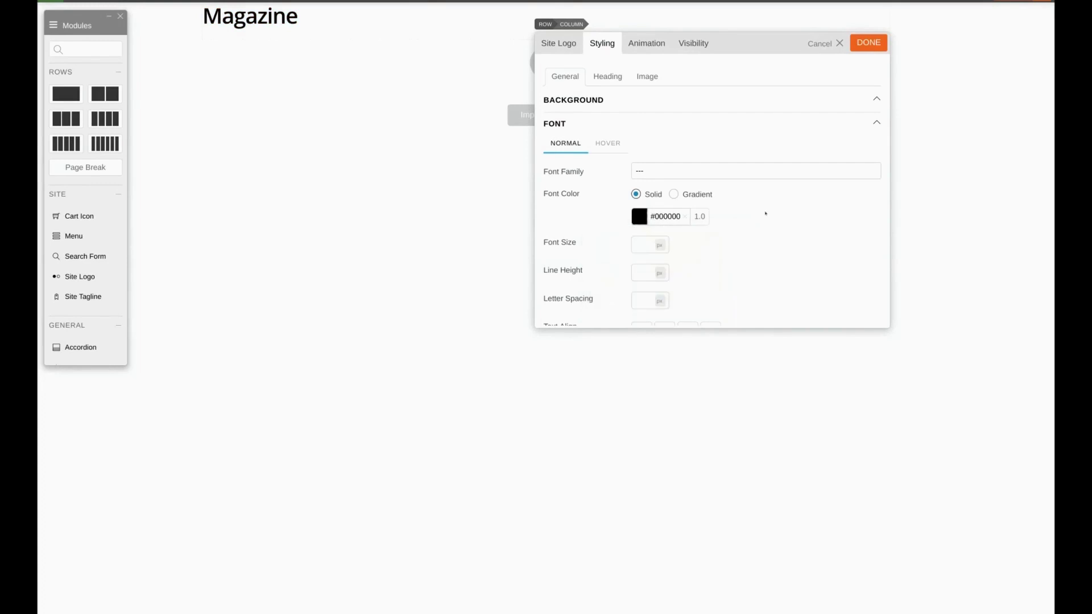
Set the logo font family to Playfair Display with a 130 px font size.
click(738, 172)
scroll(705, 246, down, 10)
scroll(705, 246, down, 15)
scroll(705, 246, down, 10)
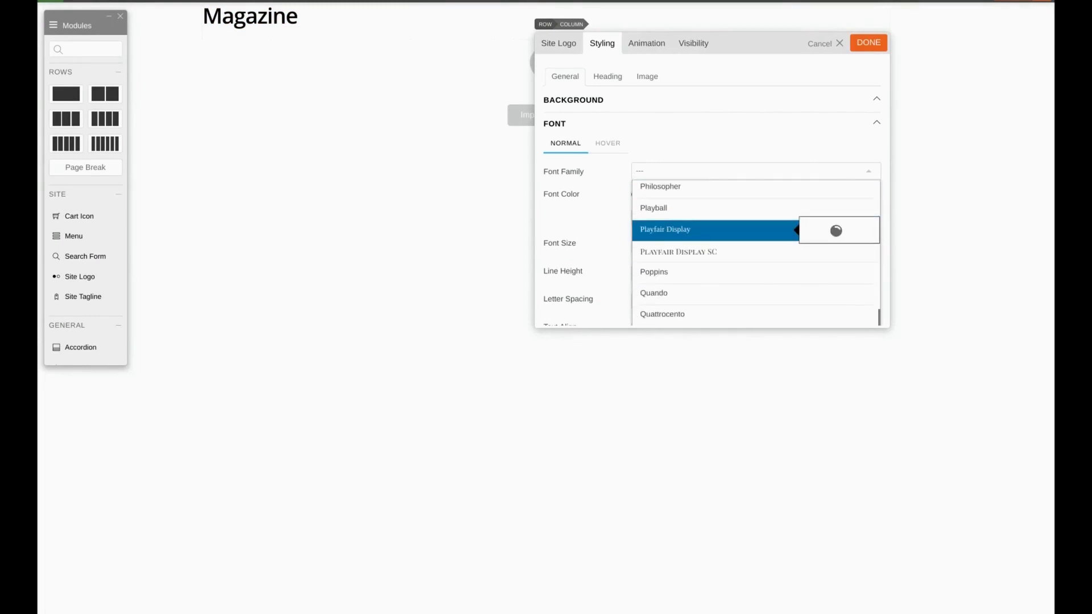
click(695, 229)
scroll(725, 230, down, 1)
click(646, 233)
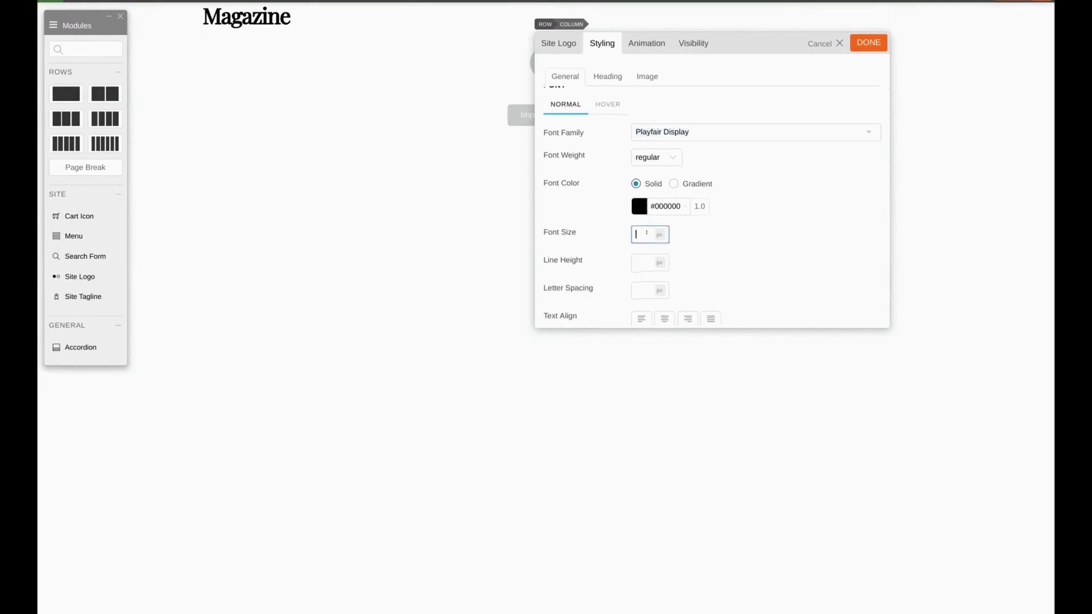
text(130)
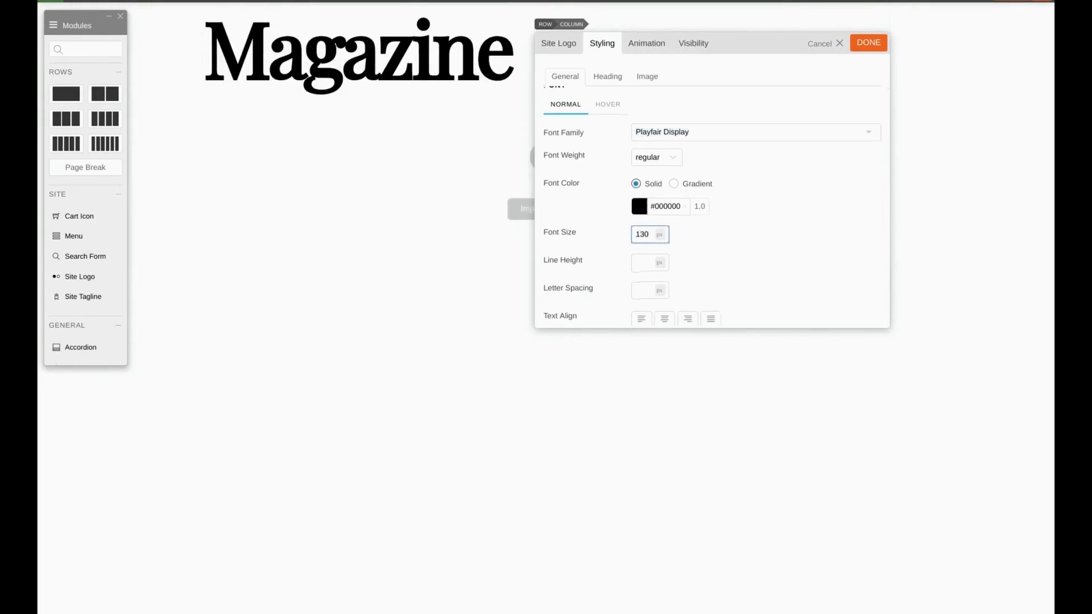
Confirm the 130 px size, centre the logo text, and make it uppercase.
click(739, 219)
scroll(739, 219, up, 2)
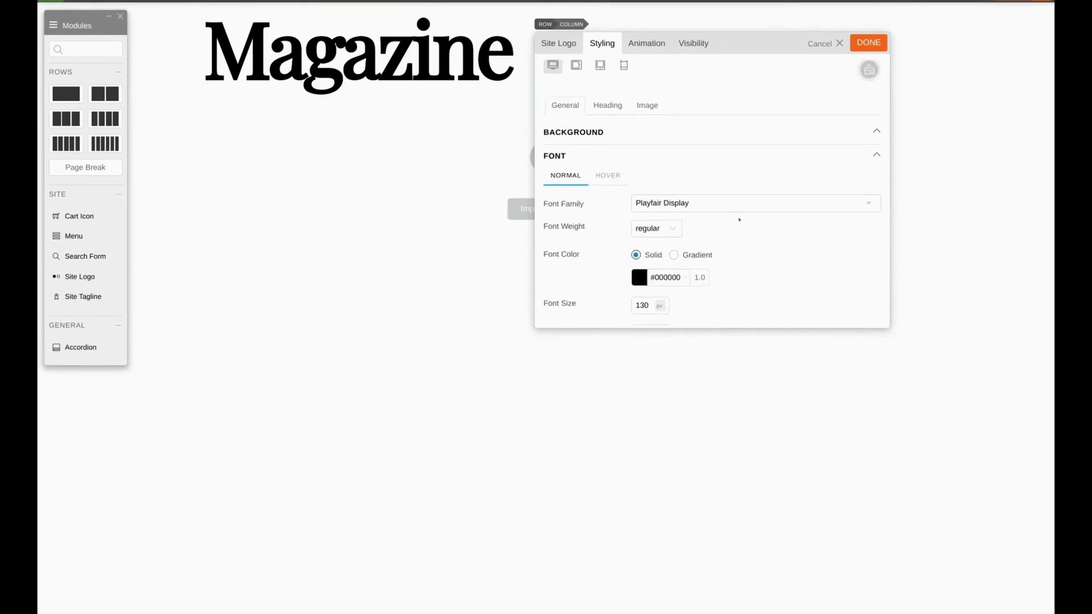
scroll(740, 219, down, 2)
scroll(739, 219, down, 1)
click(664, 262)
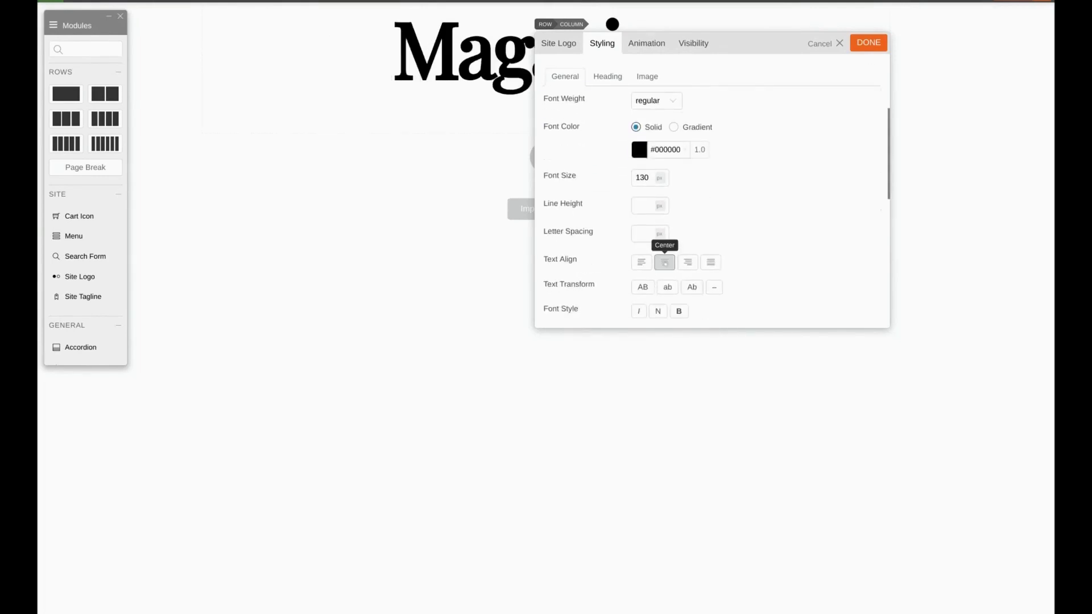
scroll(733, 221, down, 1)
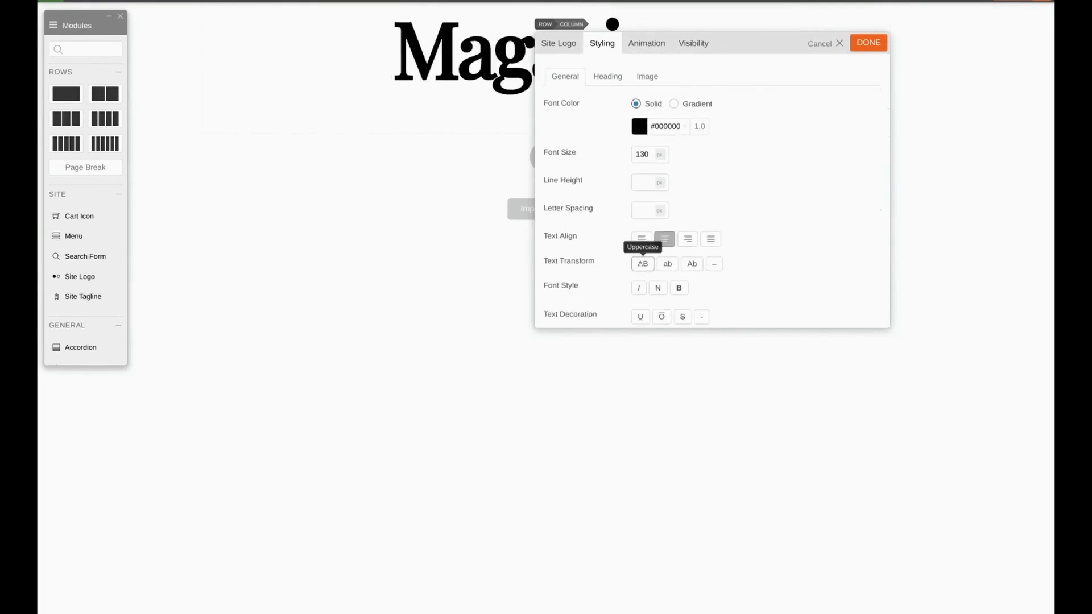
click(641, 263)
Set the logo link's hover text decoration to None and close the logo settings.
scroll(797, 241, up, 2)
scroll(796, 241, down, 3)
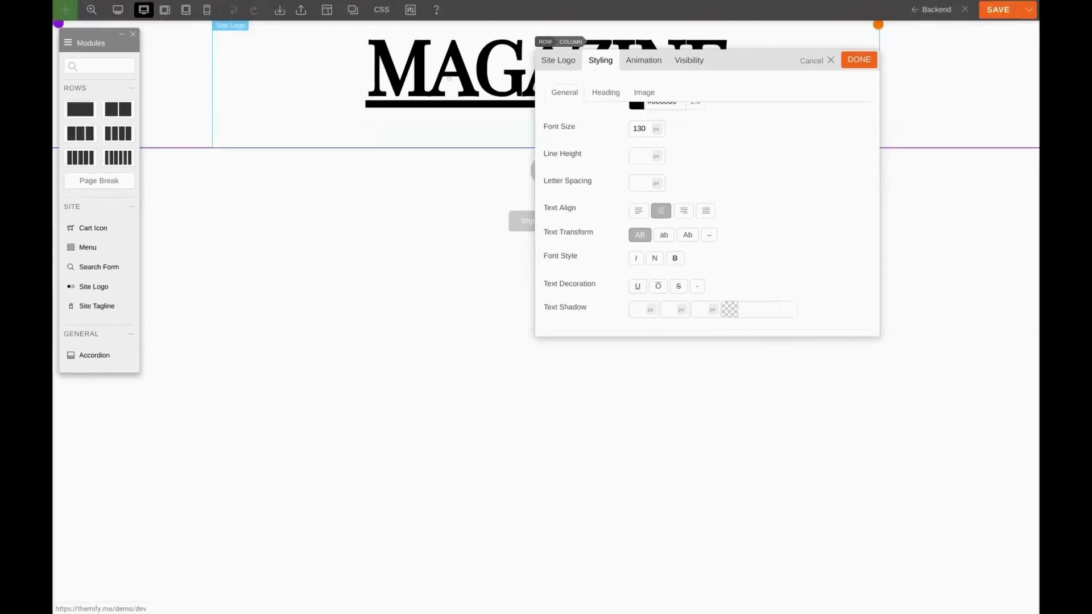
scroll(659, 169, down, 3)
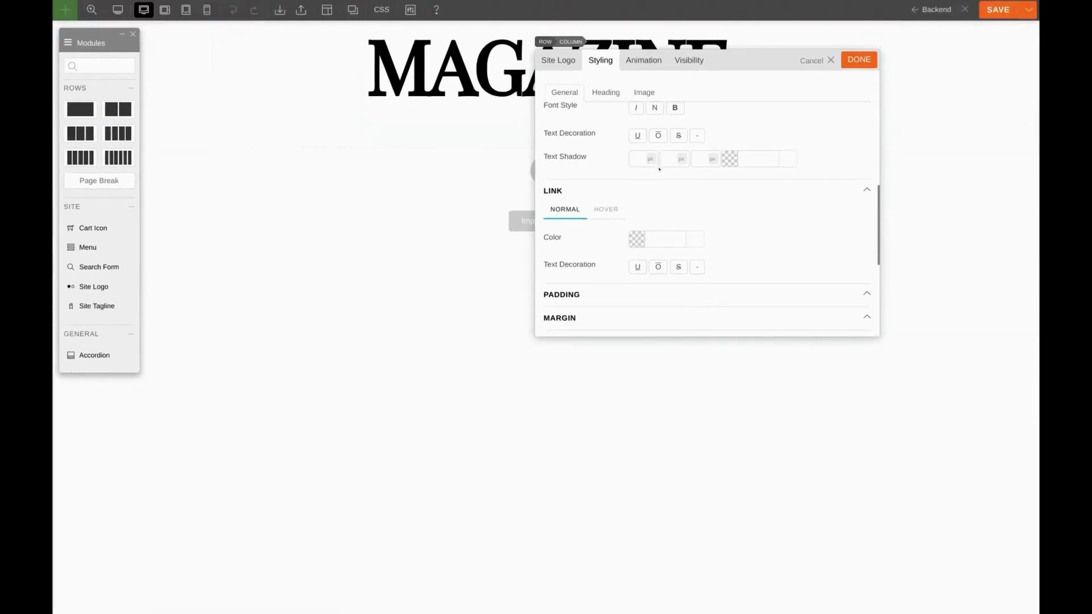
click(591, 189)
click(590, 188)
scroll(591, 182, down, 1)
click(602, 171)
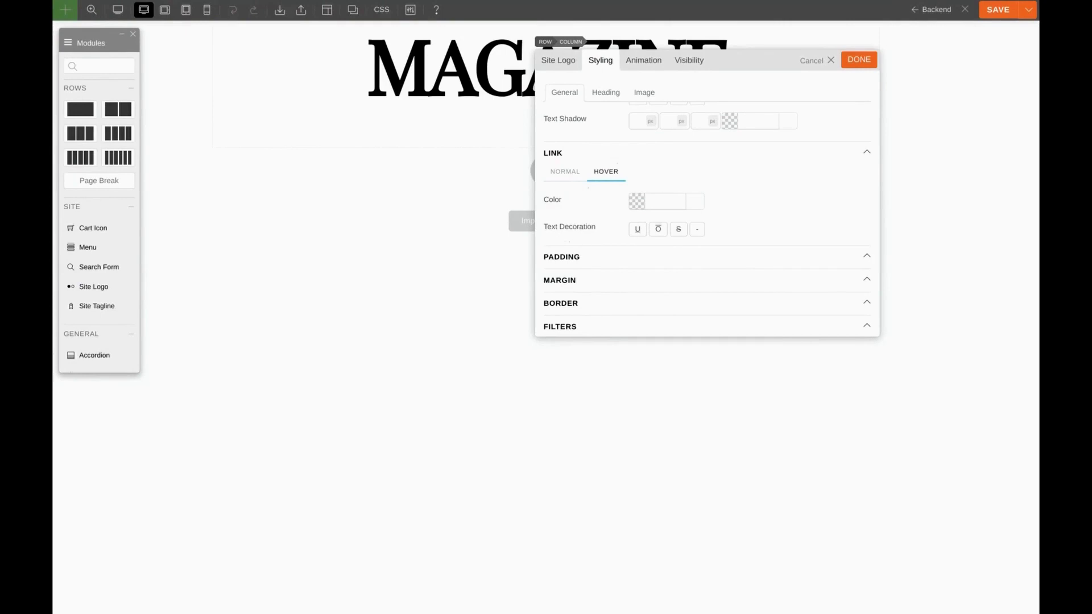
click(697, 229)
click(854, 62)
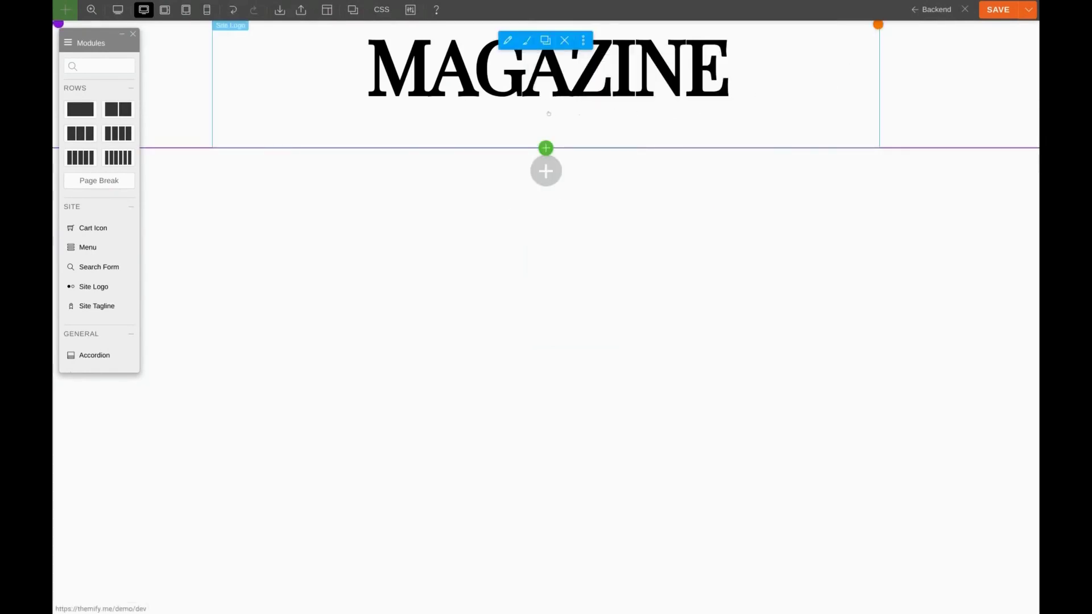
Add a centred Menu module below the logo and set its colour to black.
click(545, 149)
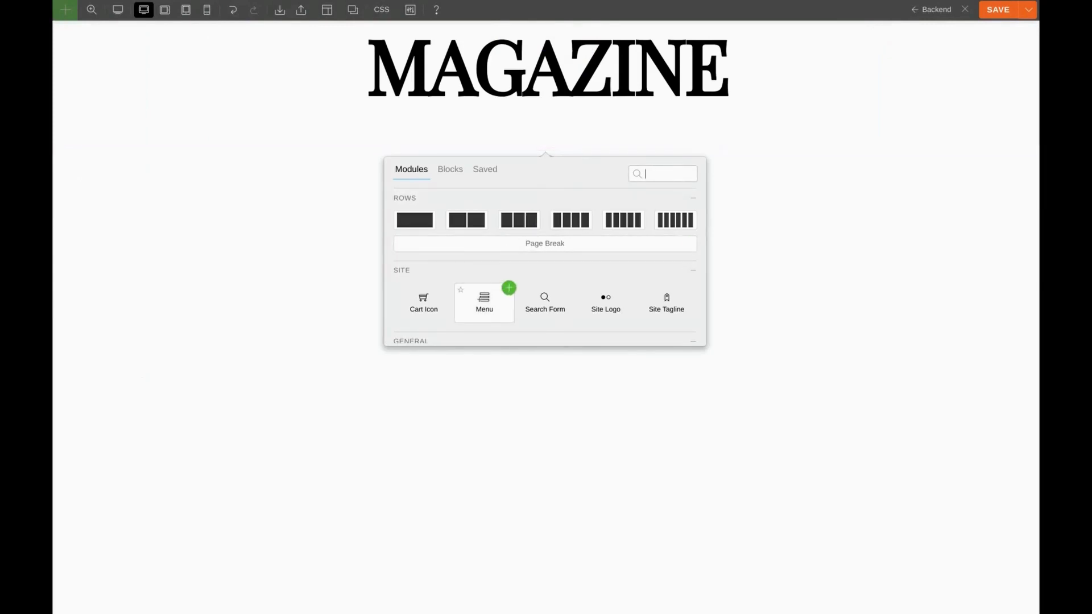
drag(484, 301, 520, 150)
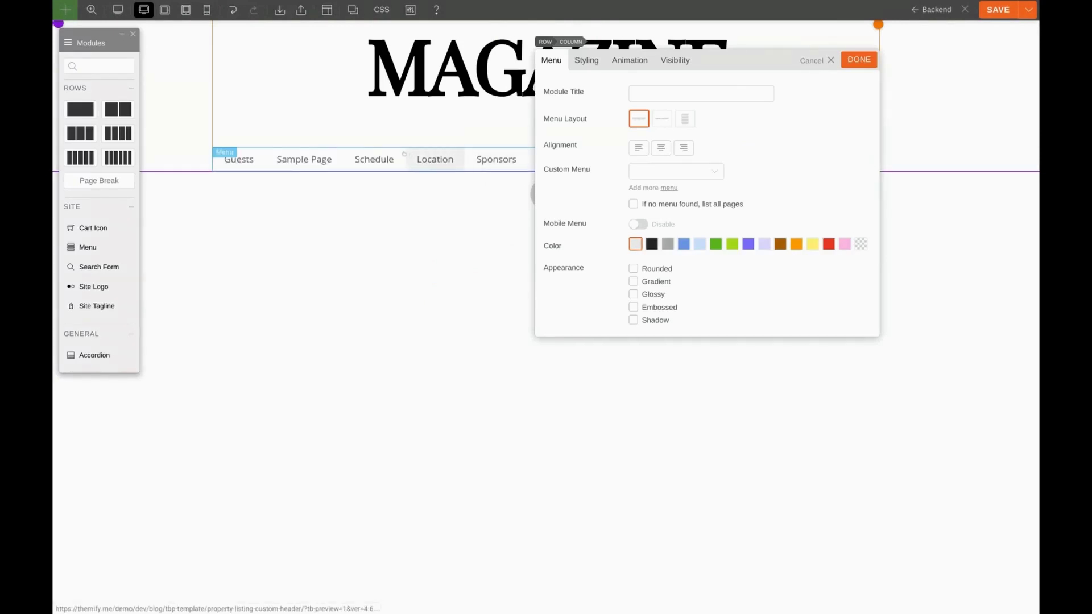
click(661, 148)
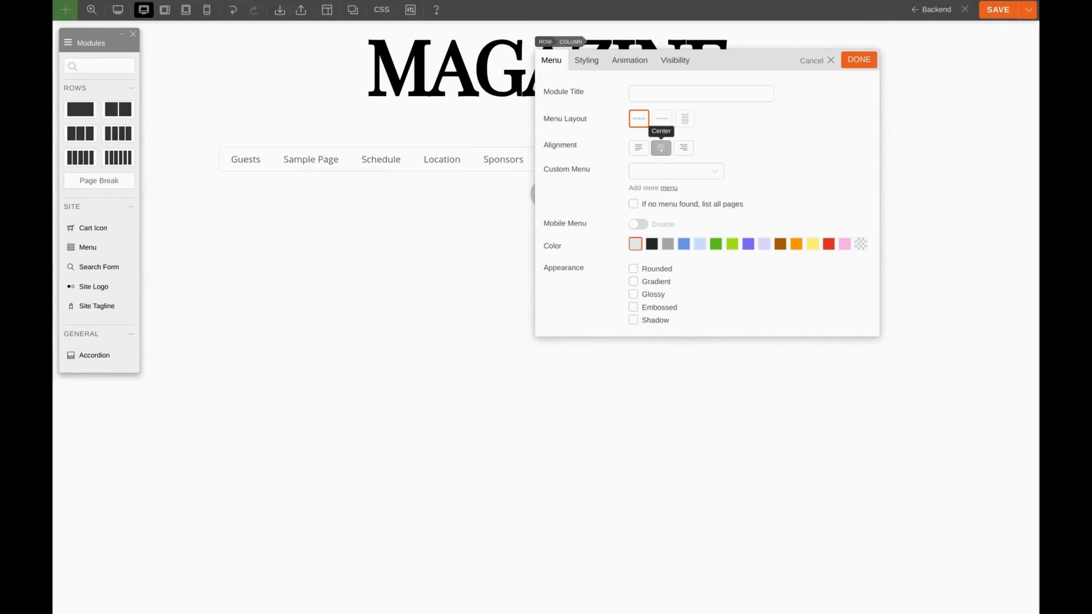
click(649, 244)
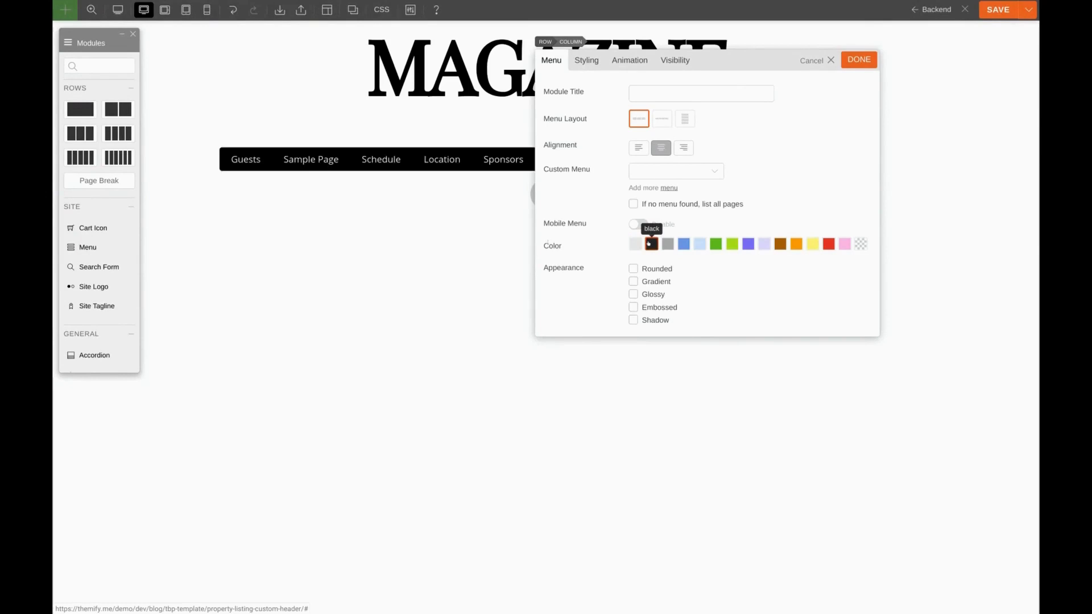
scroll(763, 182, down, 3)
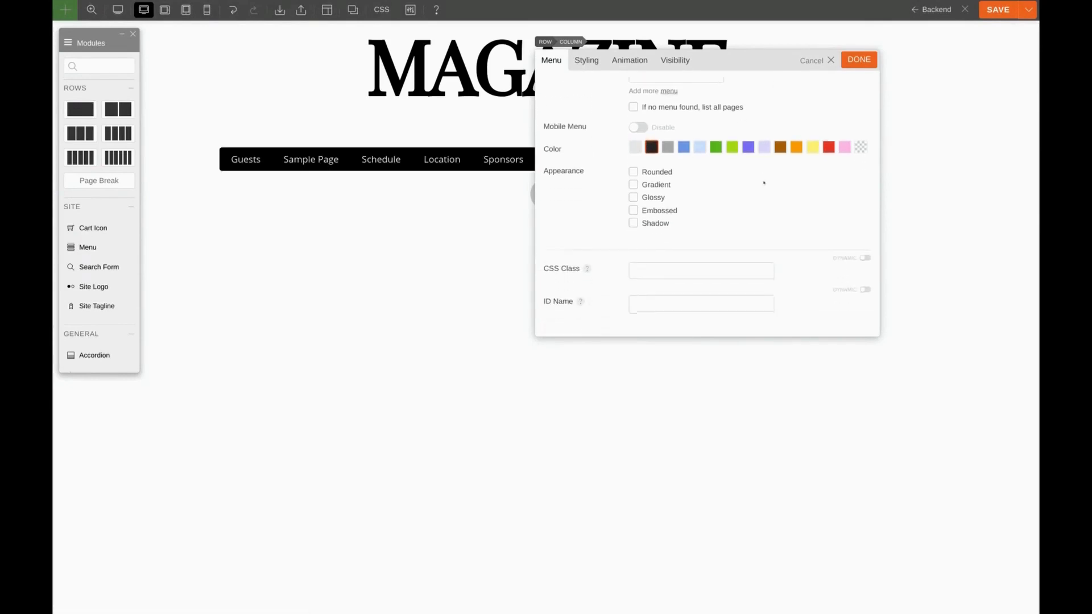
scroll(763, 183, up, 3)
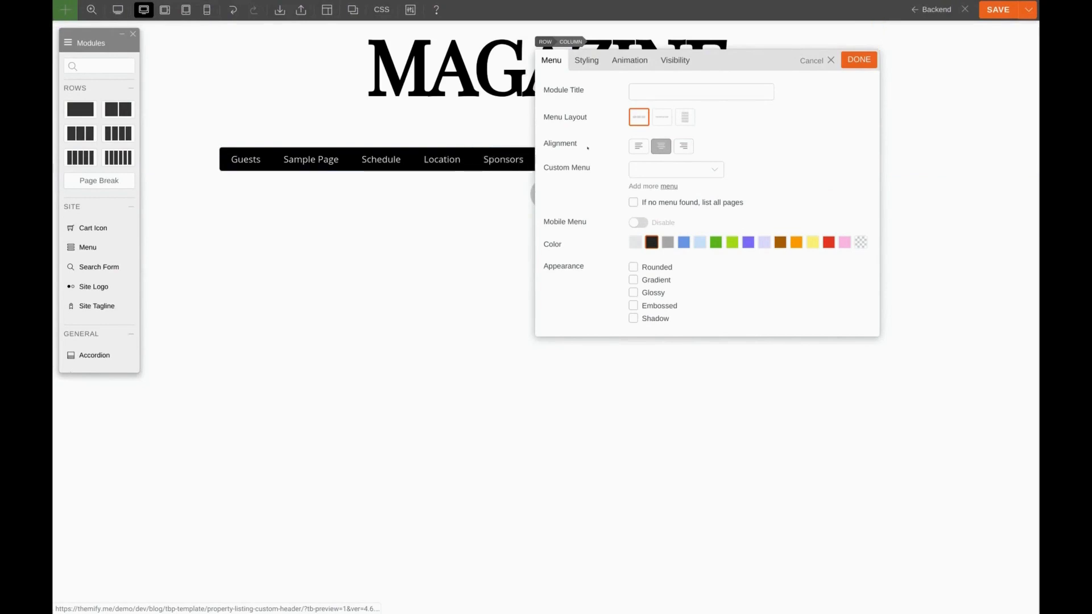
Set the menu links' hover background to #000000 at 0 opacity and close the settings.
click(587, 59)
mouse_move(566, 126)
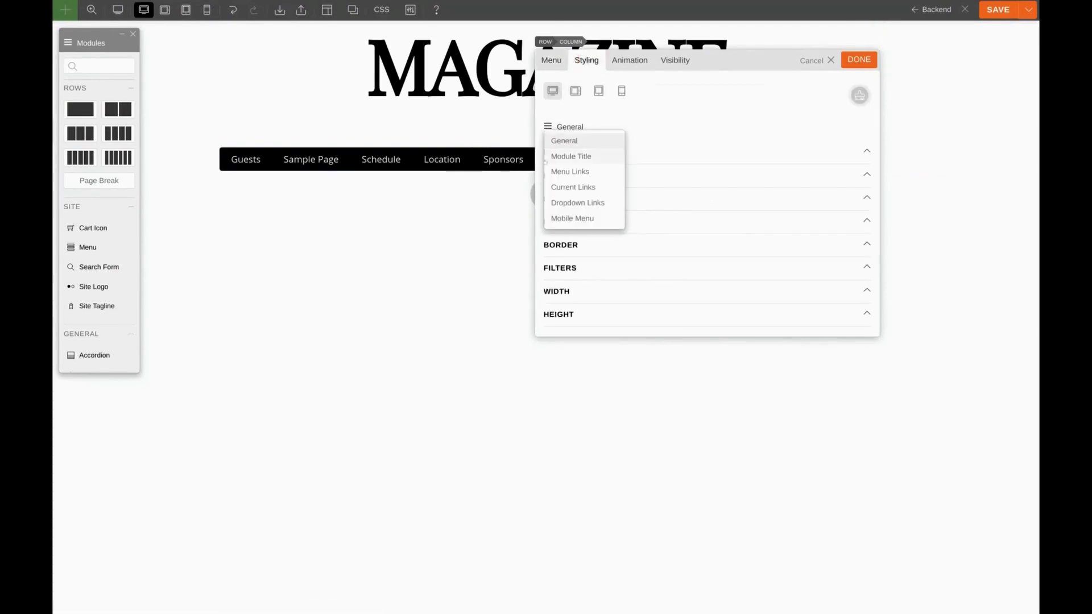
click(571, 171)
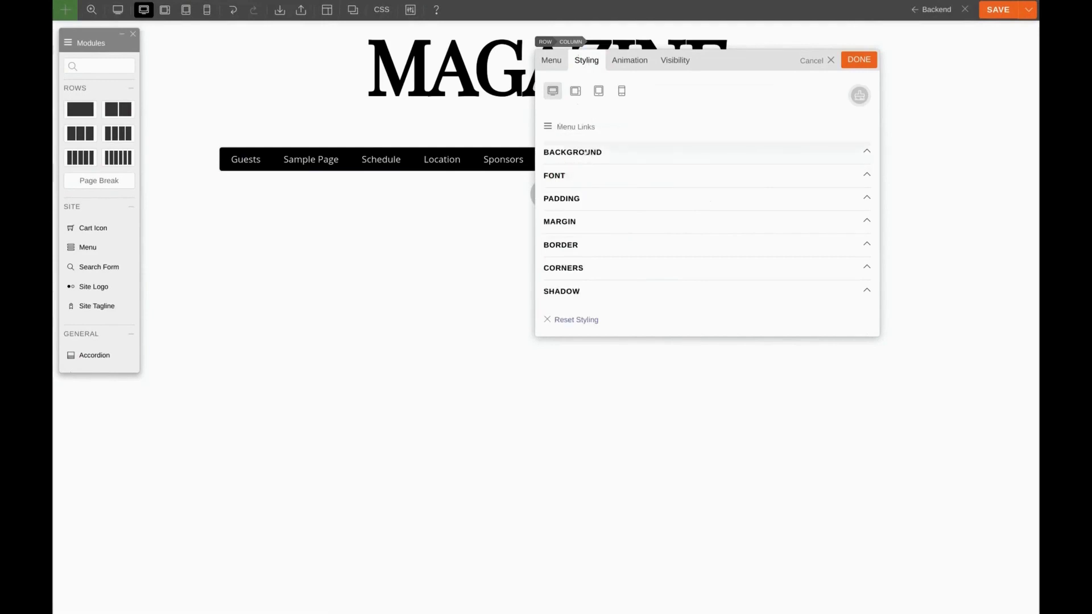
click(572, 152)
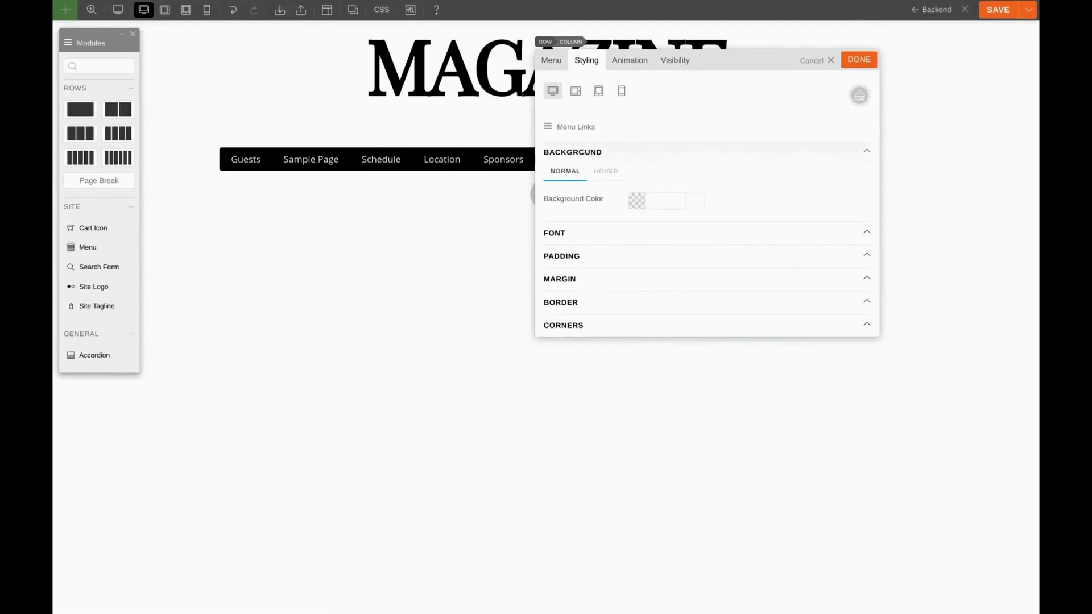
click(606, 171)
click(664, 200)
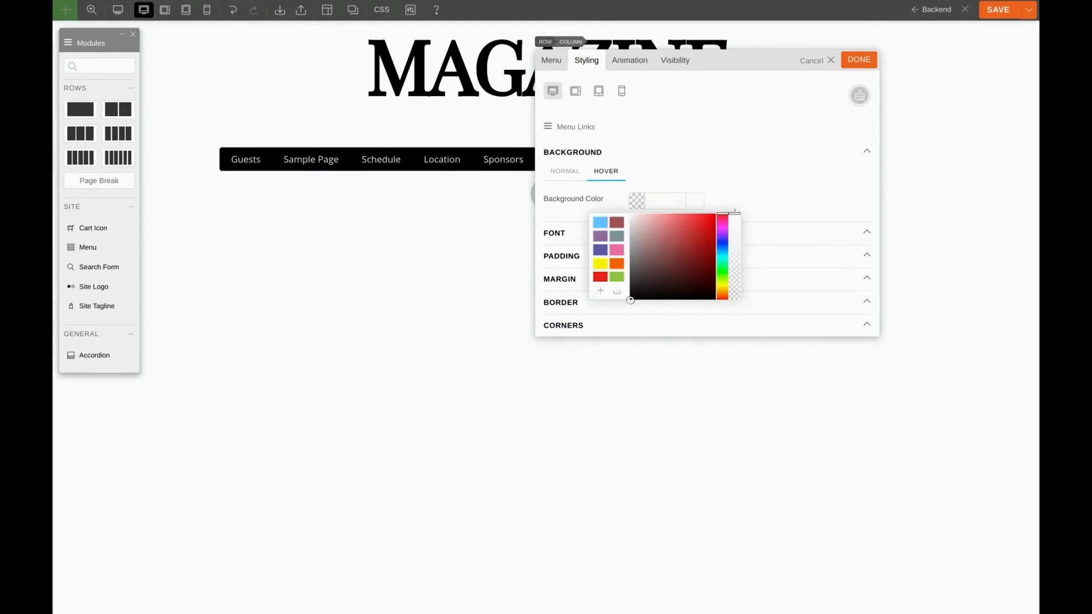
drag(735, 211, 734, 306)
click(745, 187)
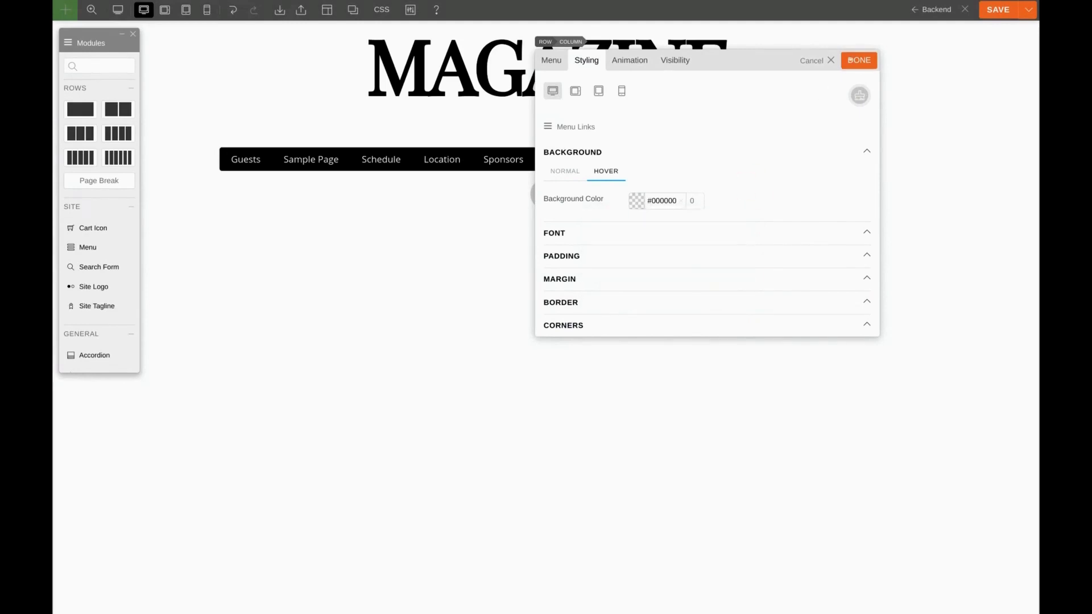
click(853, 57)
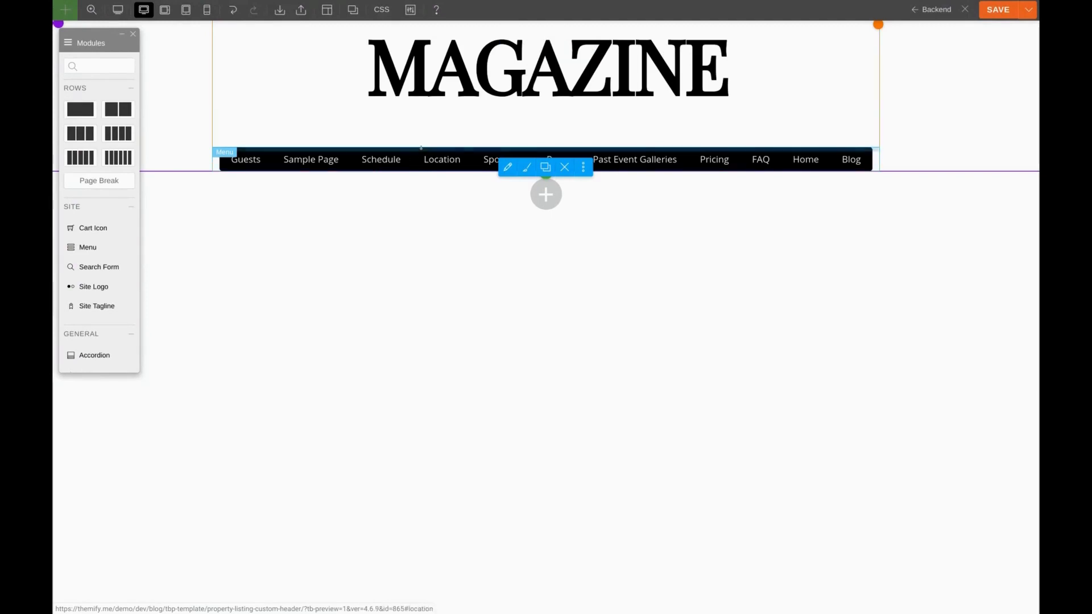
Set the menu links' hover font colour to light grey #cfcfcf and close the menu settings.
click(508, 167)
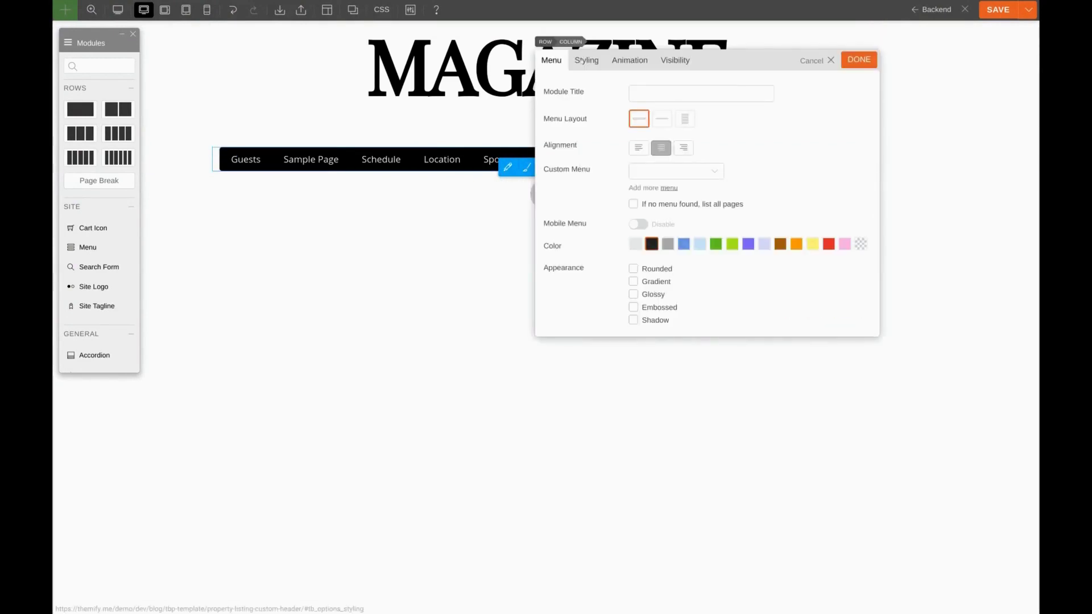
click(587, 60)
click(552, 126)
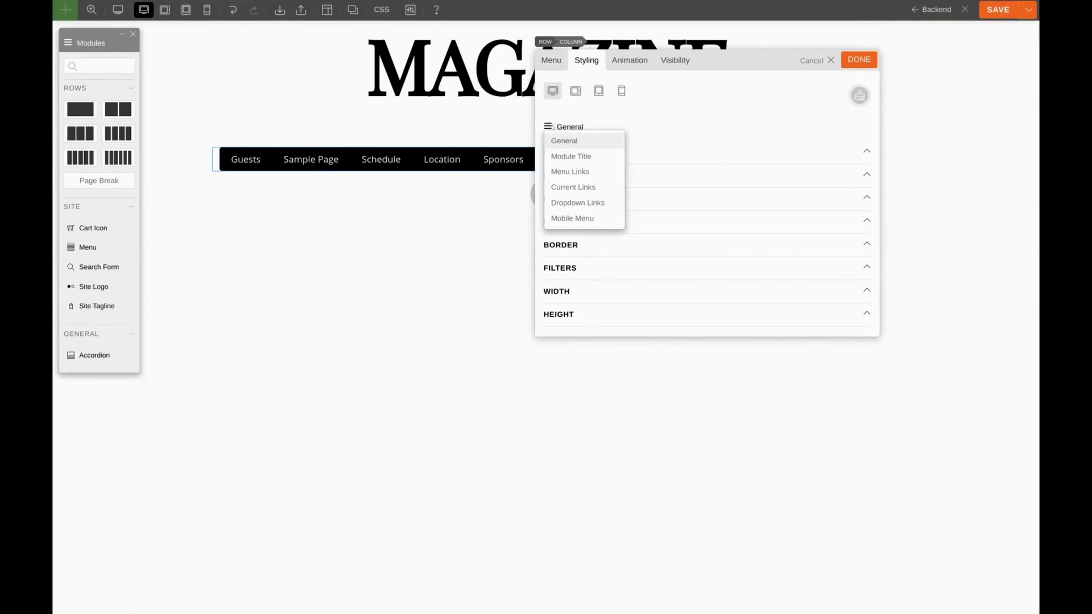
click(560, 171)
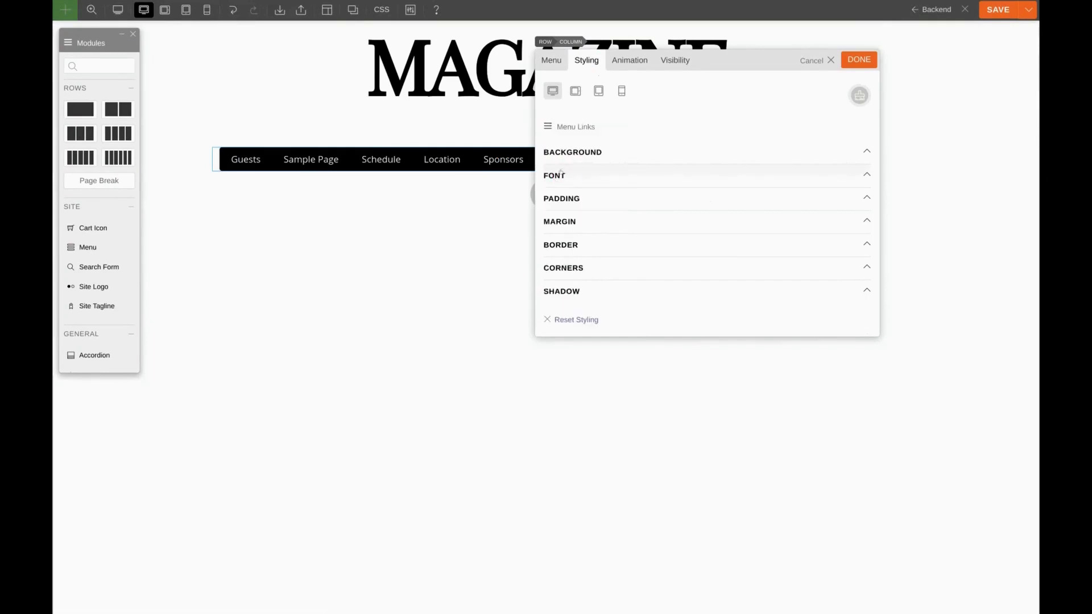
click(584, 175)
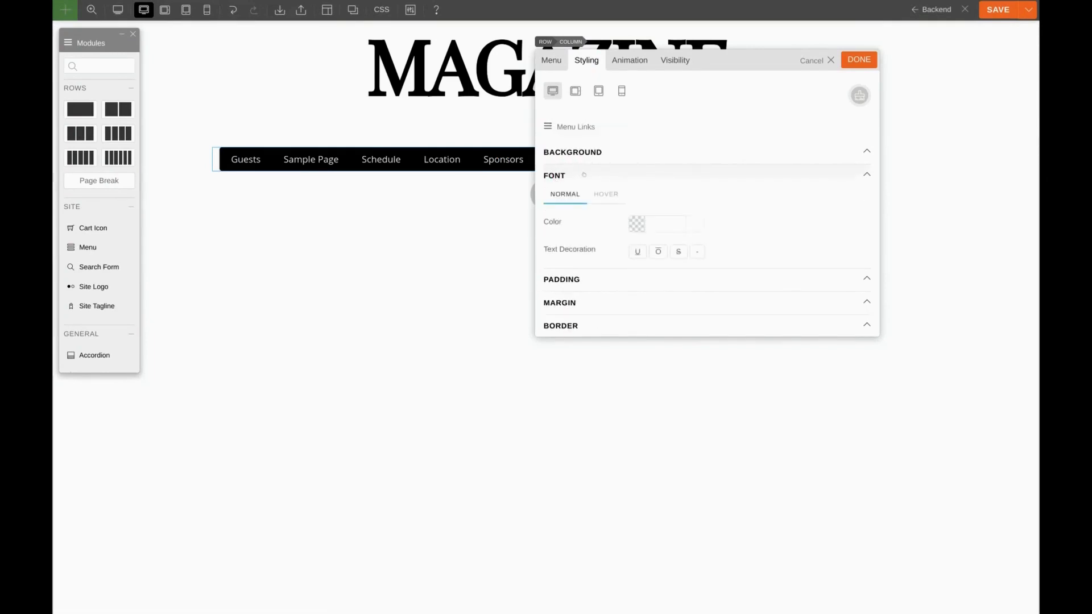
click(606, 194)
click(659, 223)
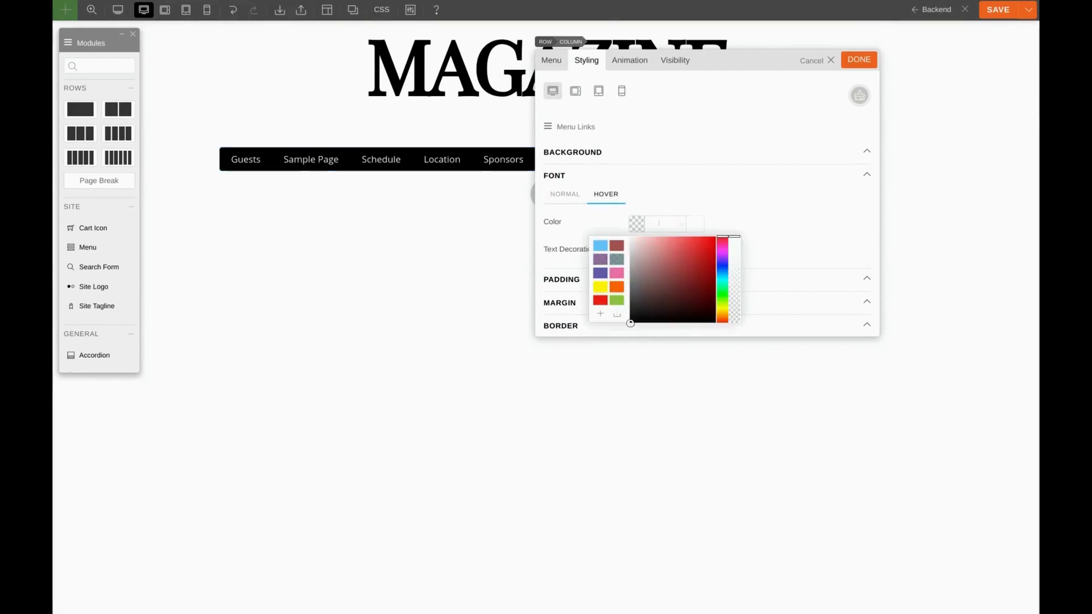
drag(630, 323, 619, 253)
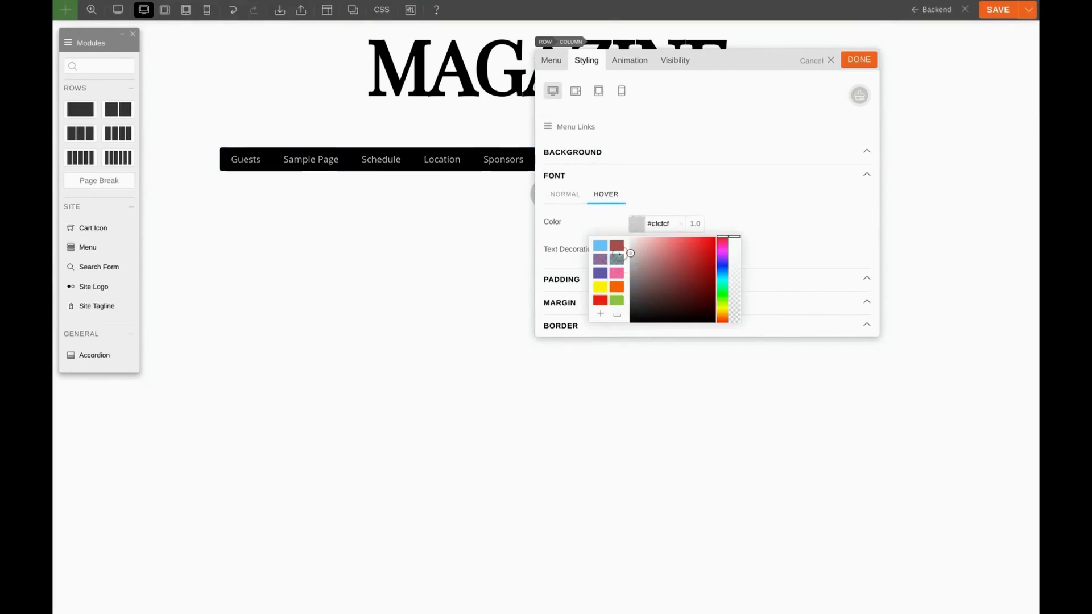
click(733, 210)
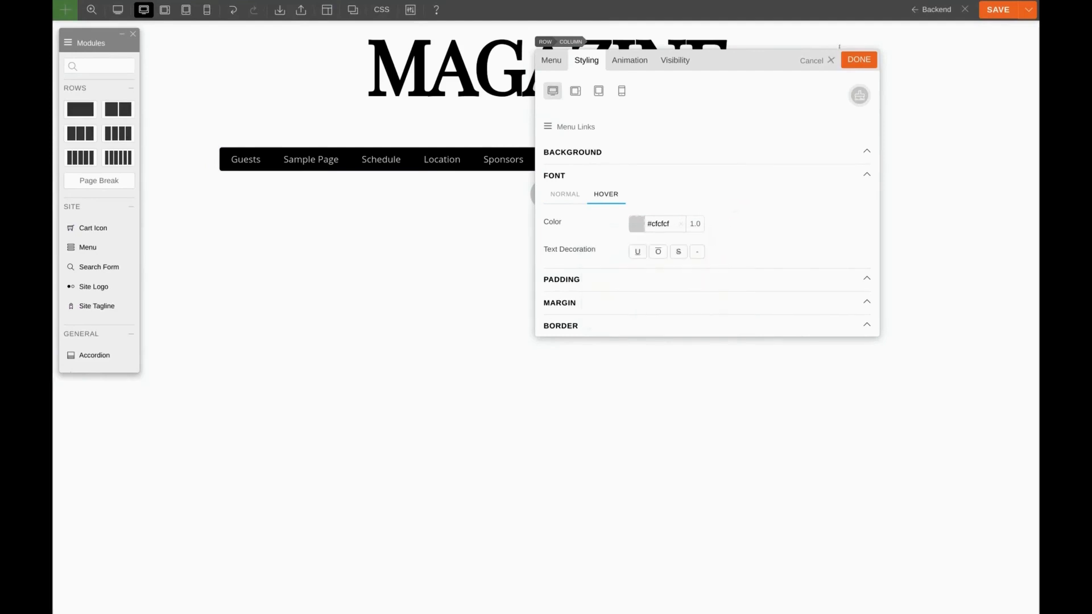
click(847, 60)
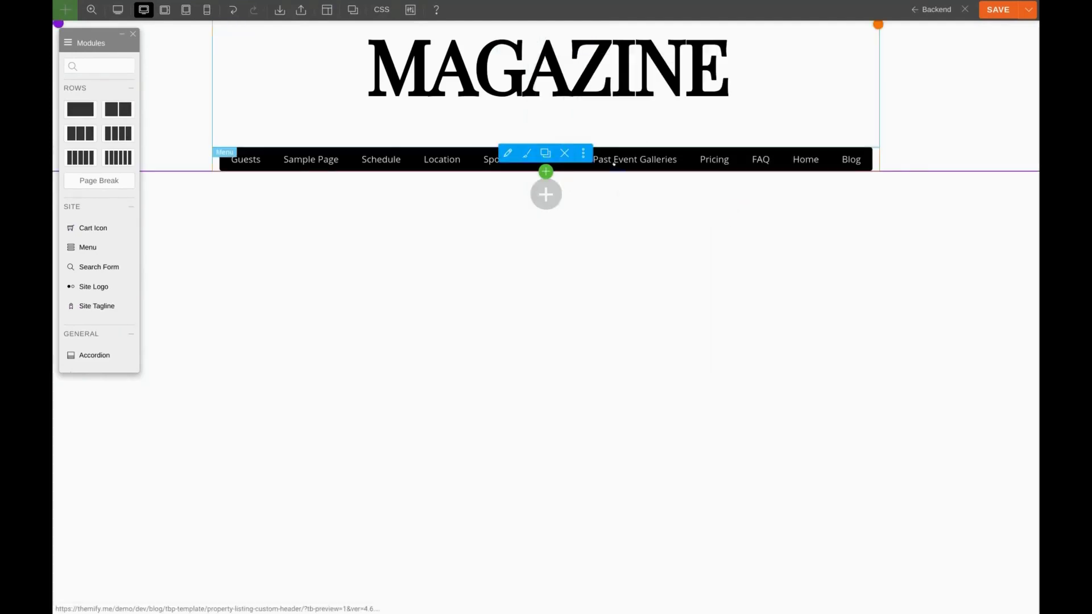
mouse_move(350, 166)
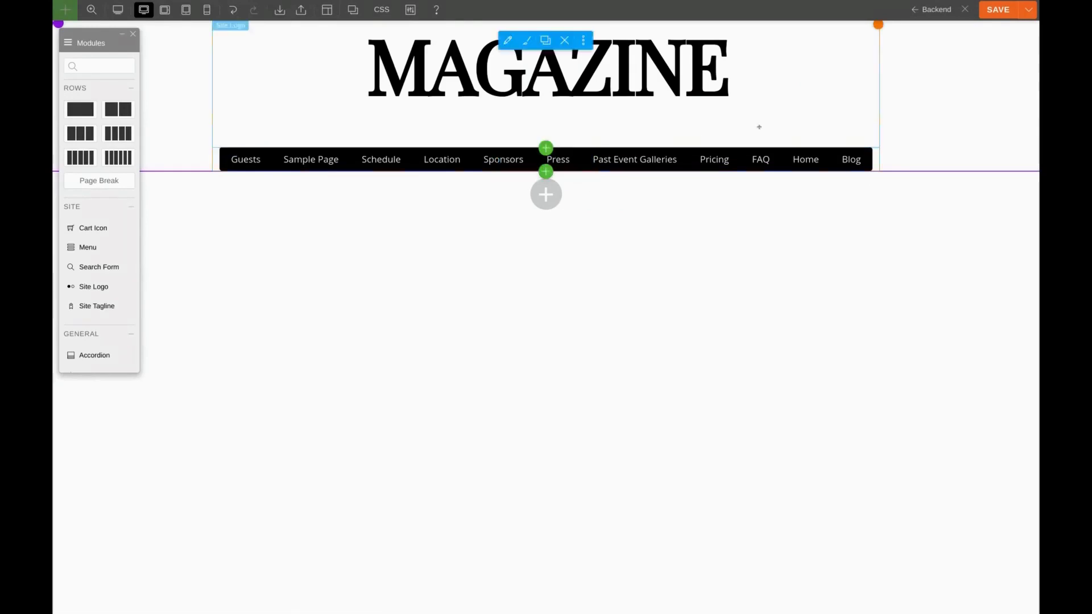
Save the header, view it on the live Home page, and reopen it with Edit Template.
click(991, 10)
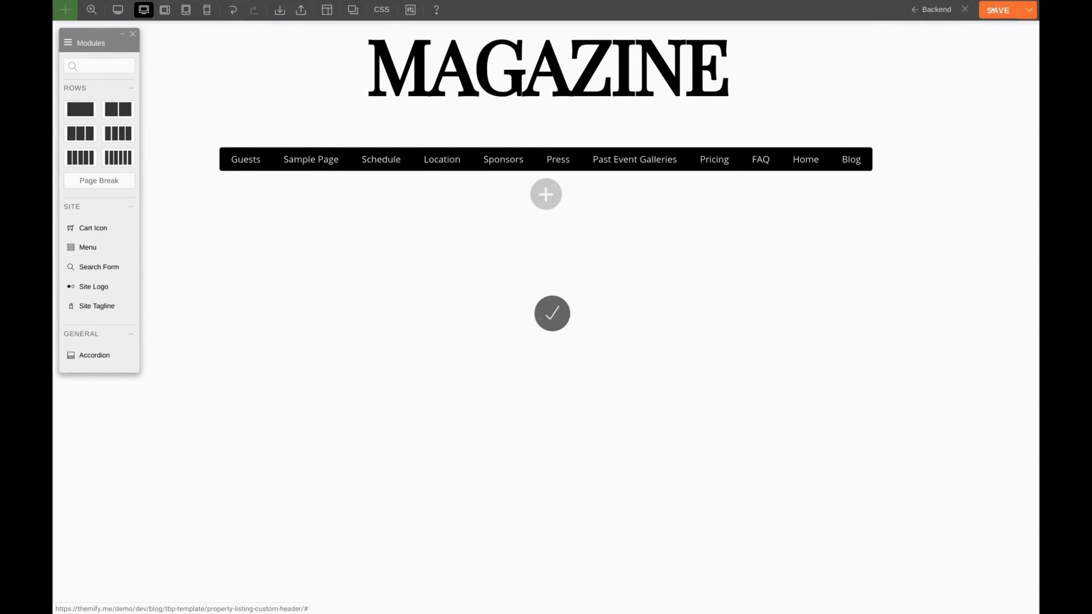
click(964, 9)
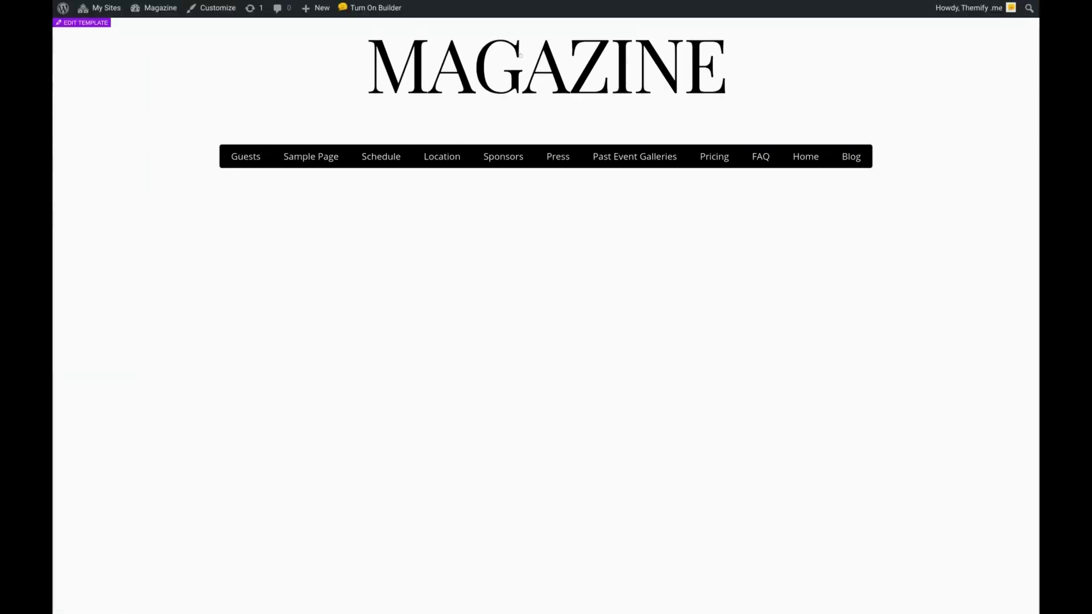
mouse_move(160, 10)
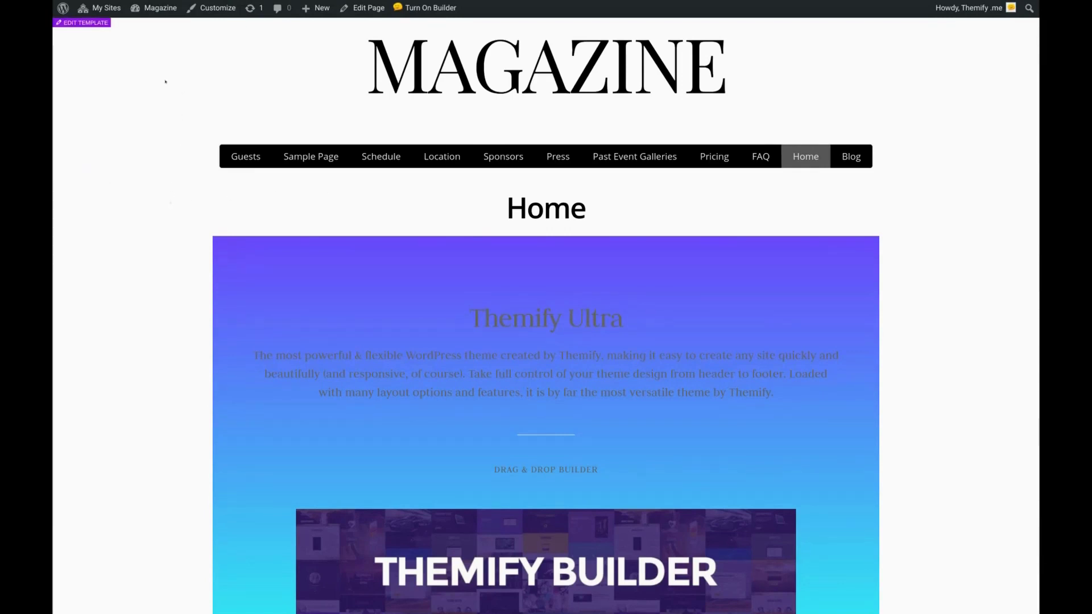
click(91, 23)
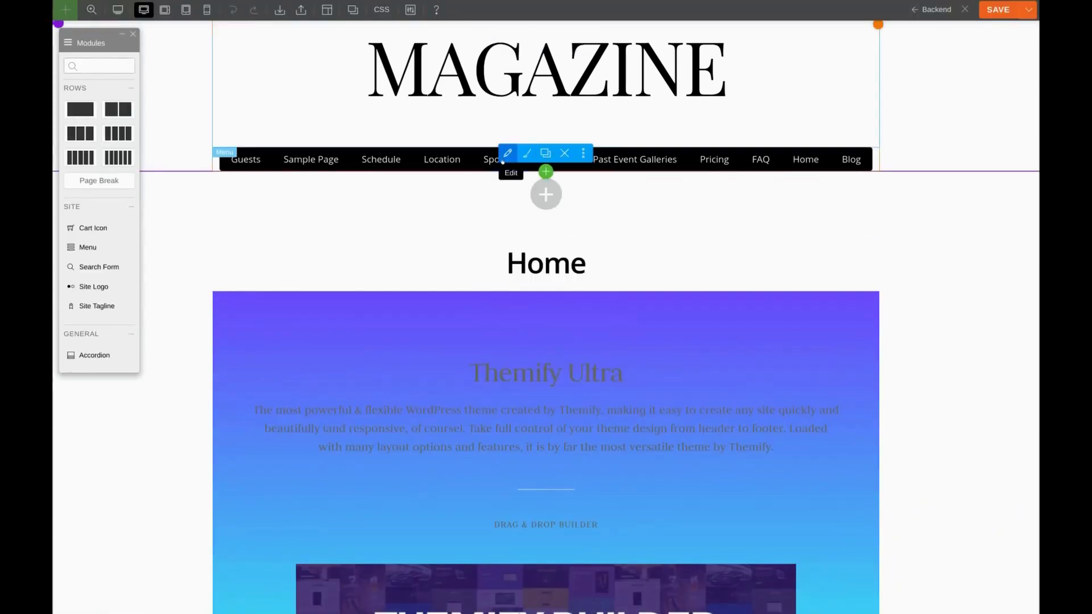
Set the menu's current-link normal background to #000000 at 0 opacity.
click(507, 154)
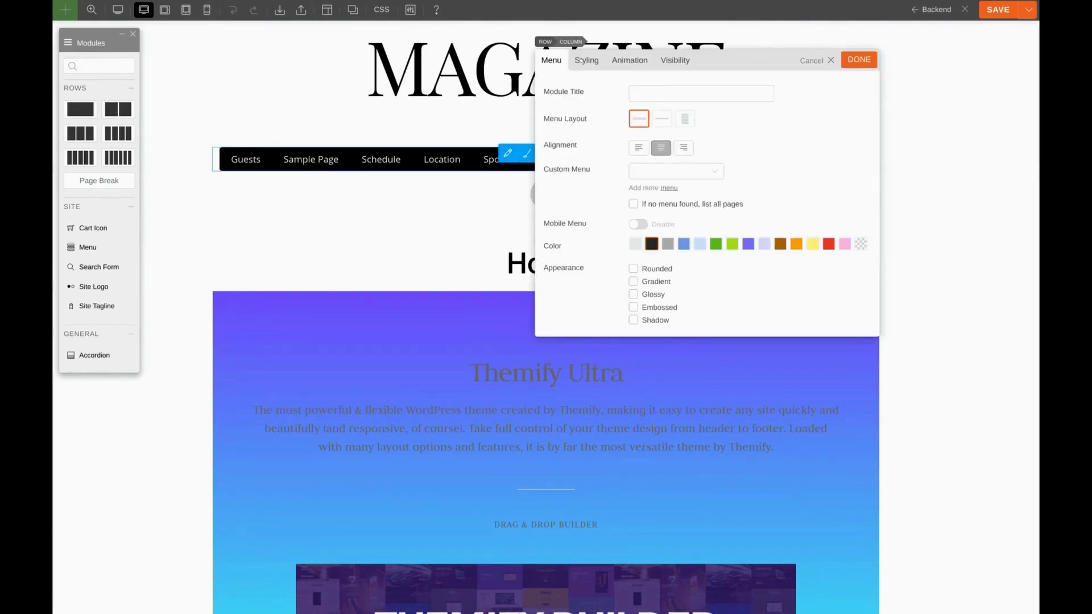
click(586, 60)
click(549, 125)
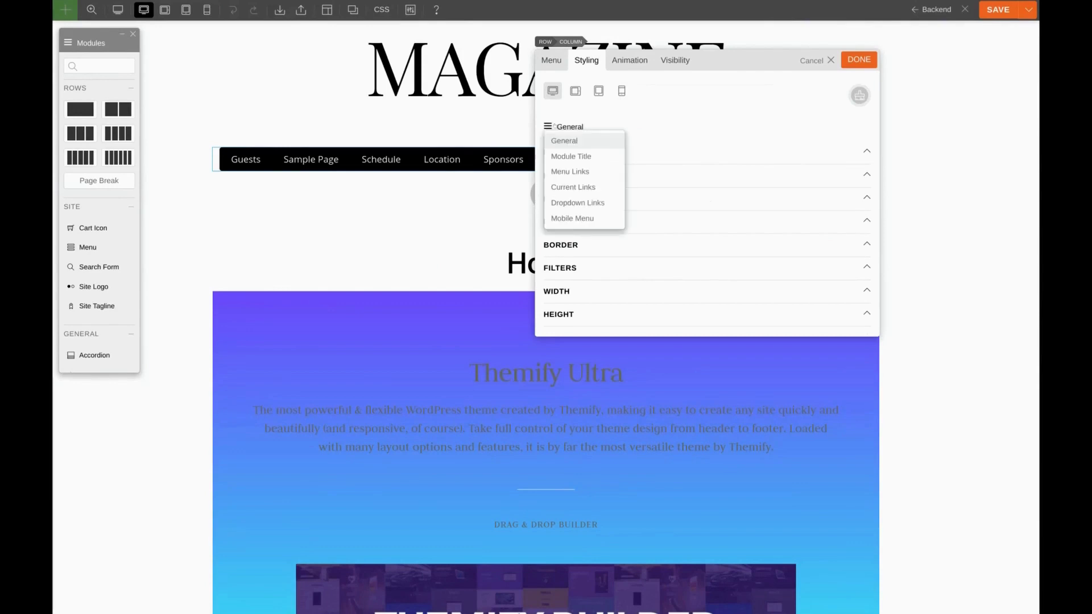
click(571, 187)
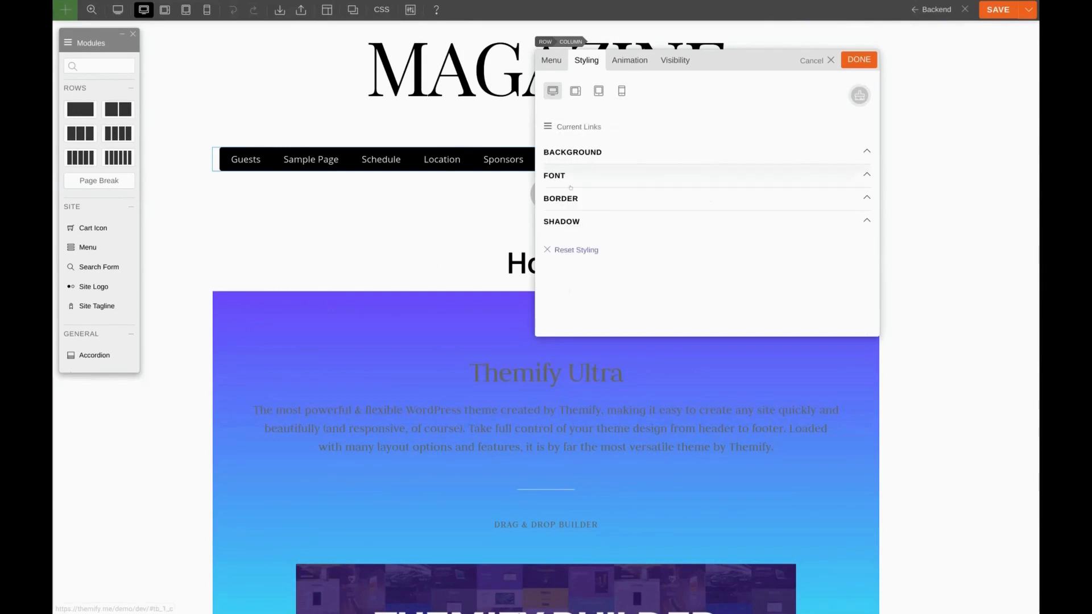
click(590, 152)
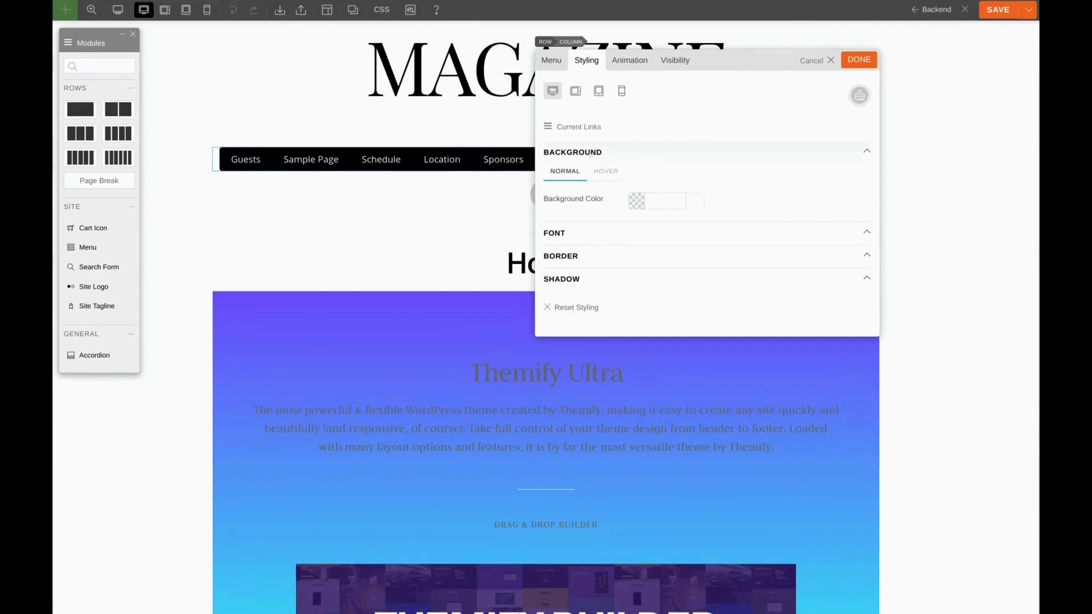
click(658, 197)
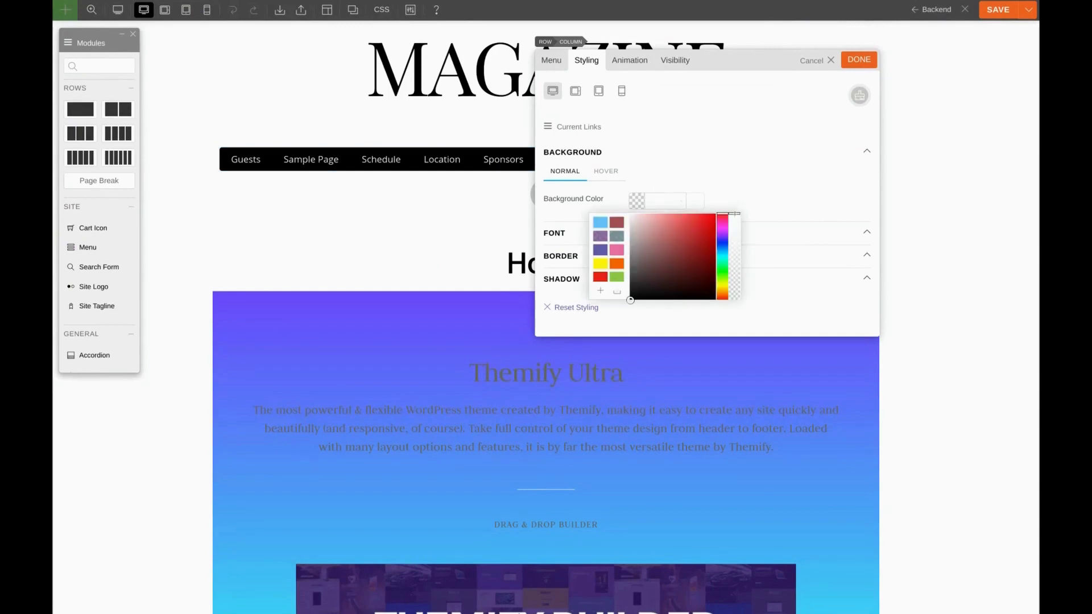
drag(734, 211, 734, 304)
click(764, 192)
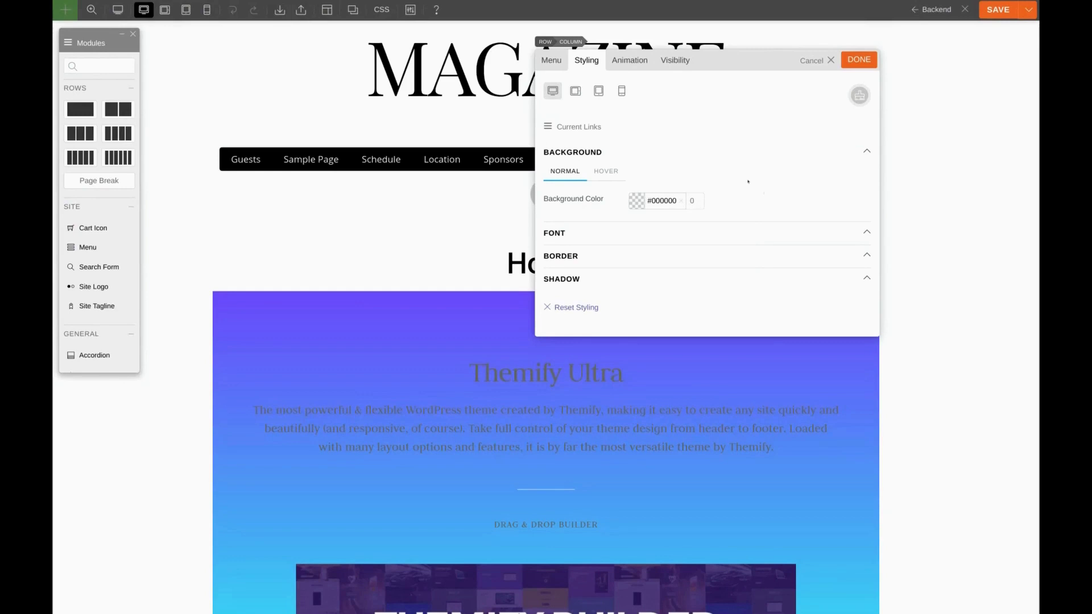
In the menu's general Font styling, choose Judson and set the font size to 17 px.
click(563, 128)
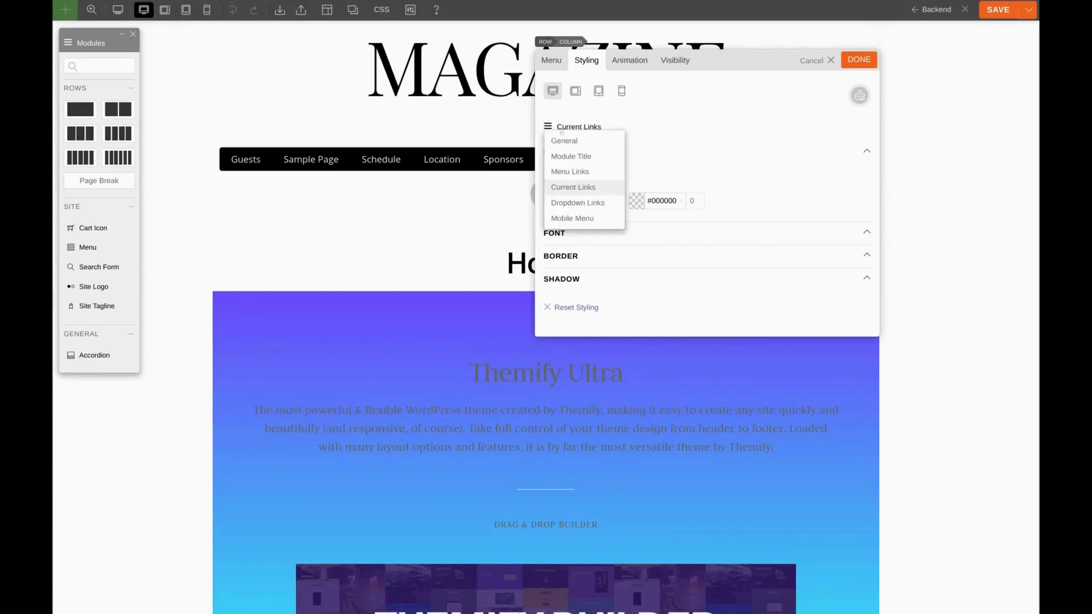
click(565, 141)
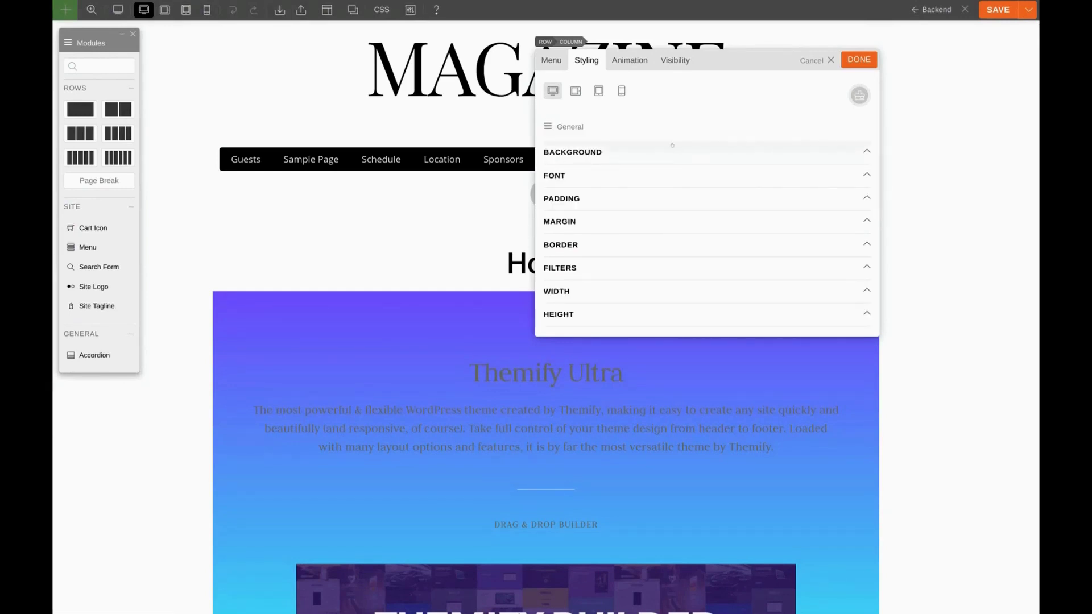
click(589, 180)
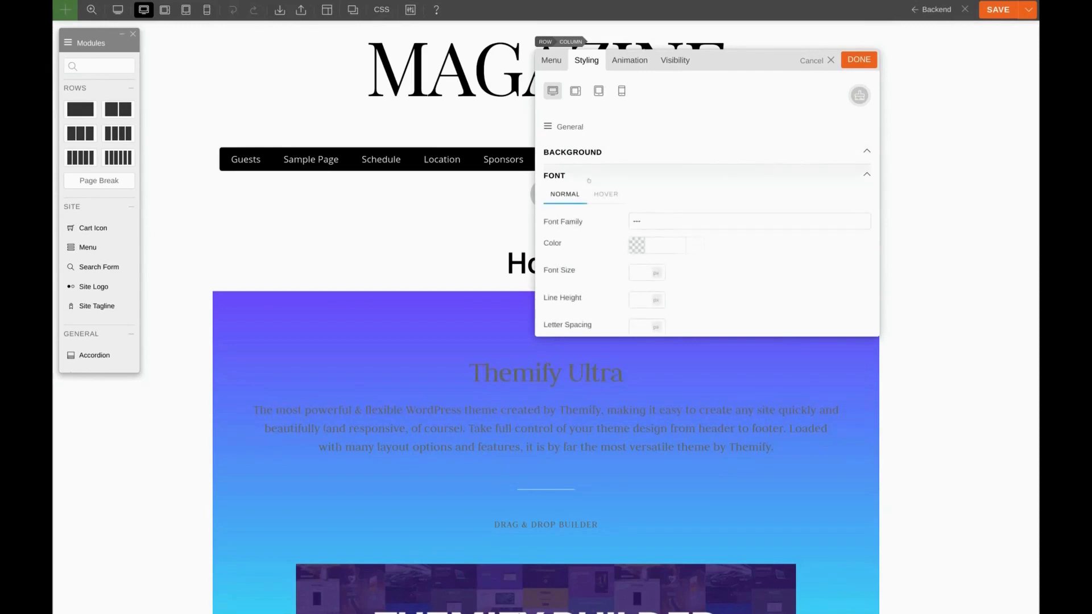
click(677, 221)
scroll(679, 267, down, 3)
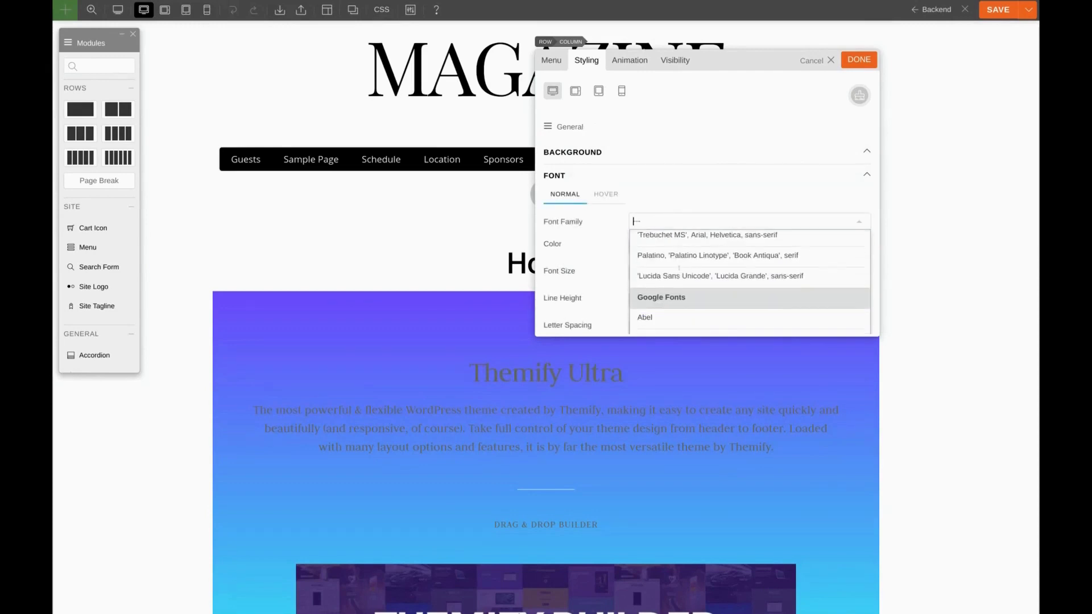
scroll(678, 267, down, 10)
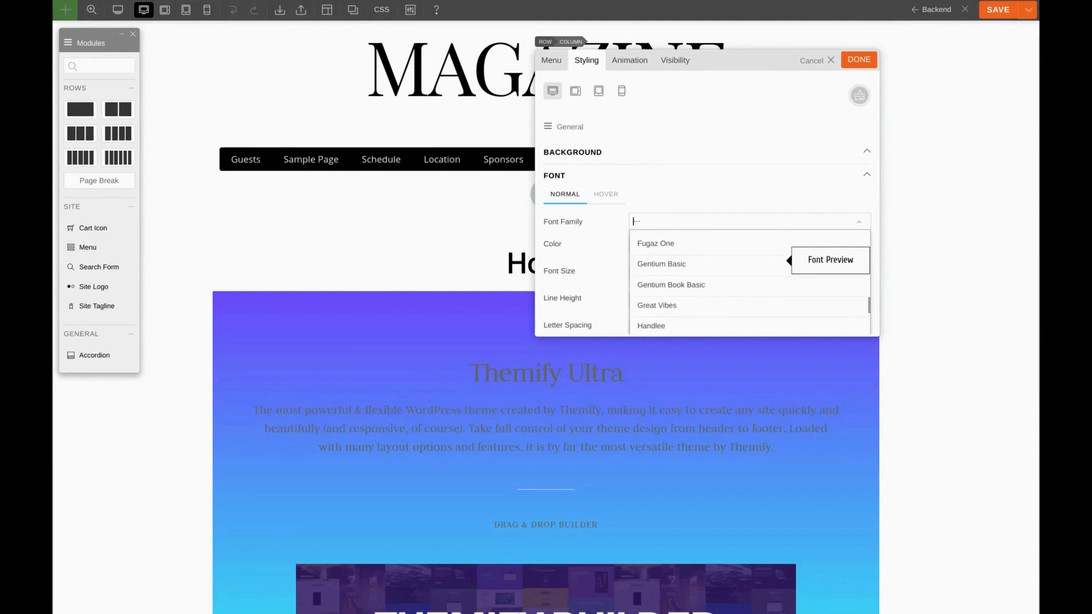
scroll(679, 274, down, 3)
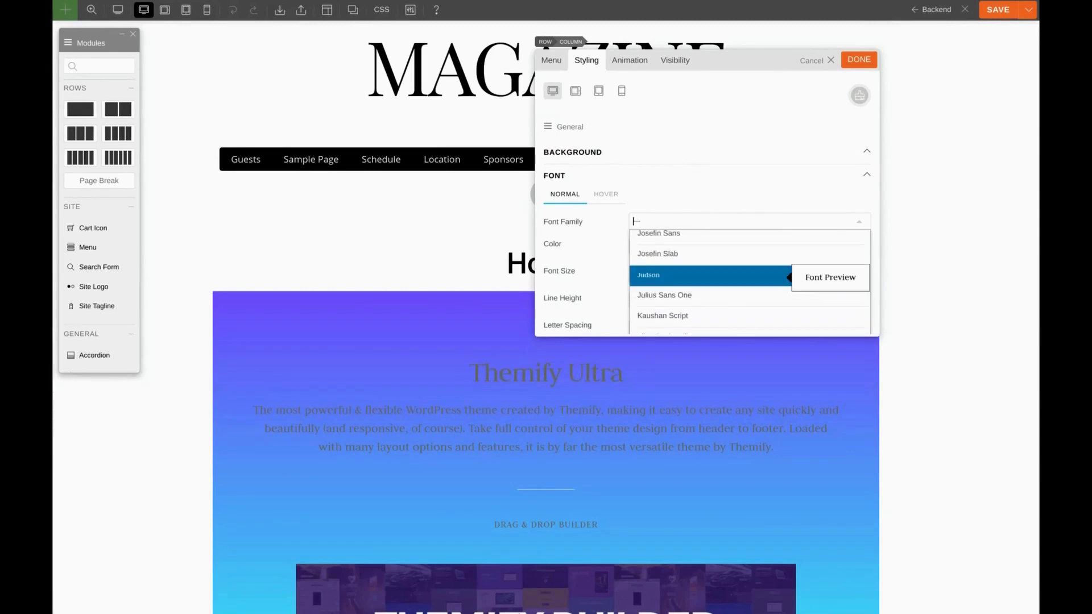
click(678, 275)
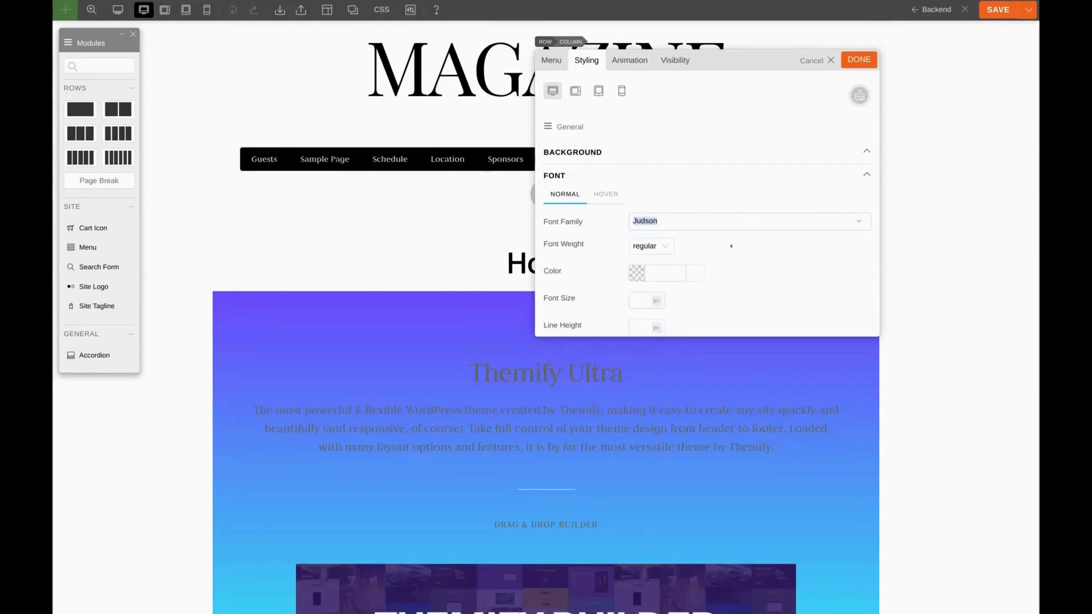
scroll(731, 245, down, 1)
click(643, 261)
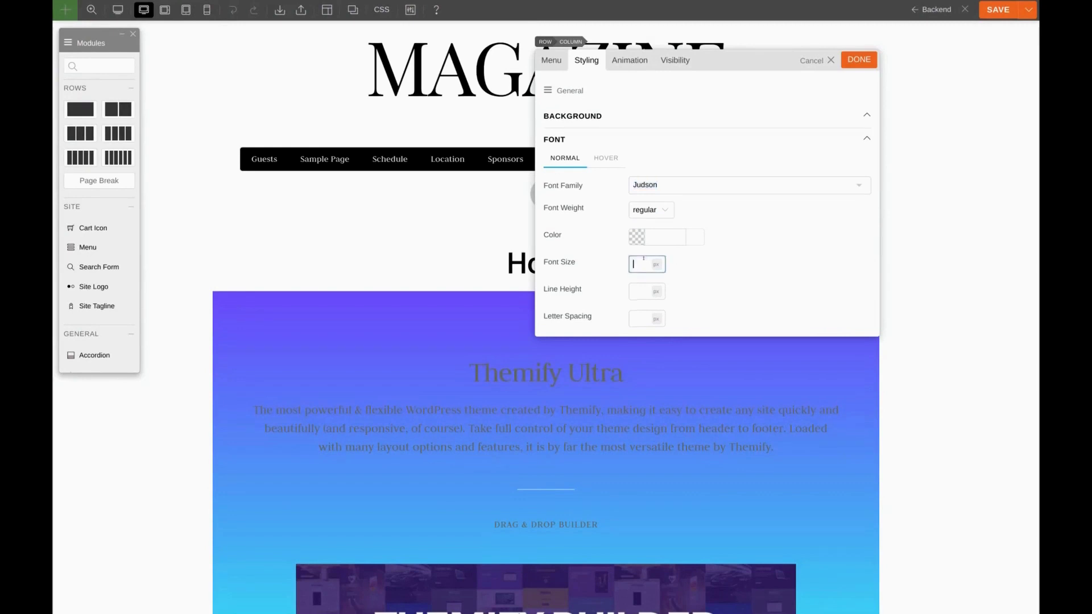
text(18)
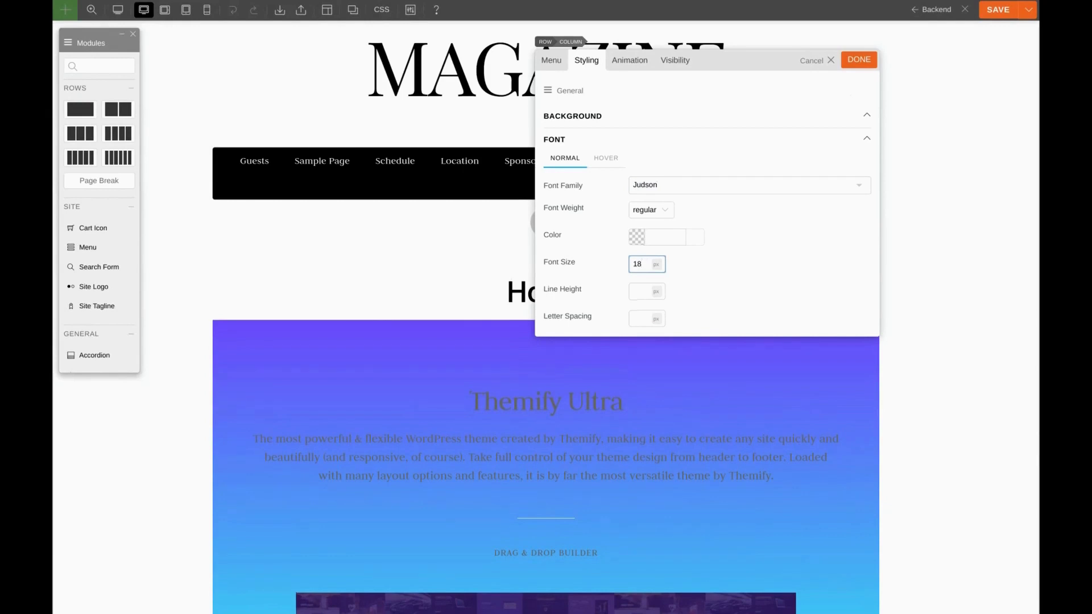
key(Down)
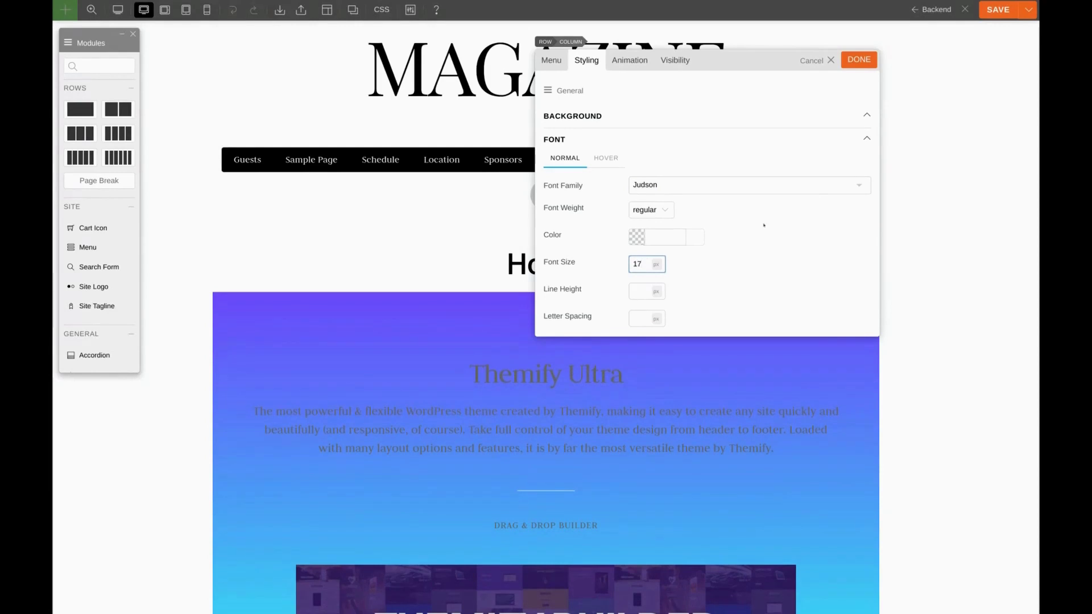
Finish the menu styling, save the header template and exit to the live site.
click(858, 59)
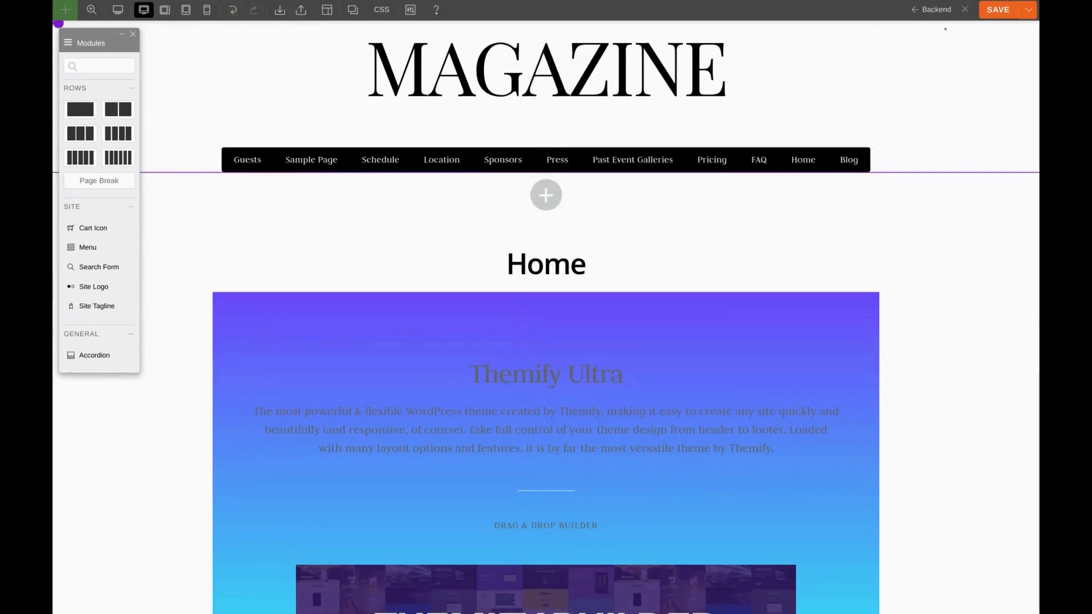
click(995, 10)
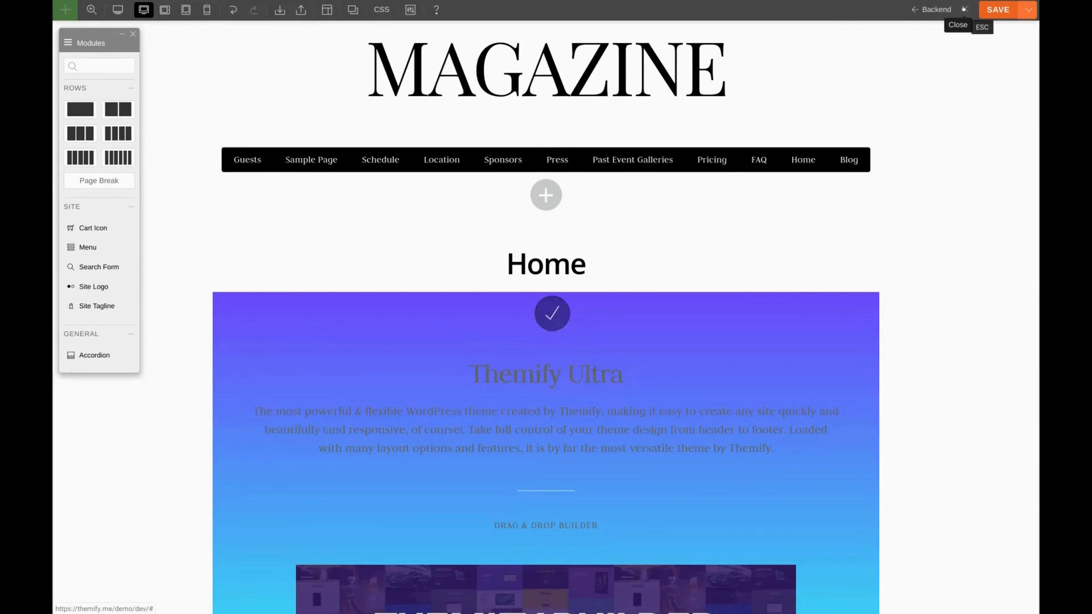
click(965, 9)
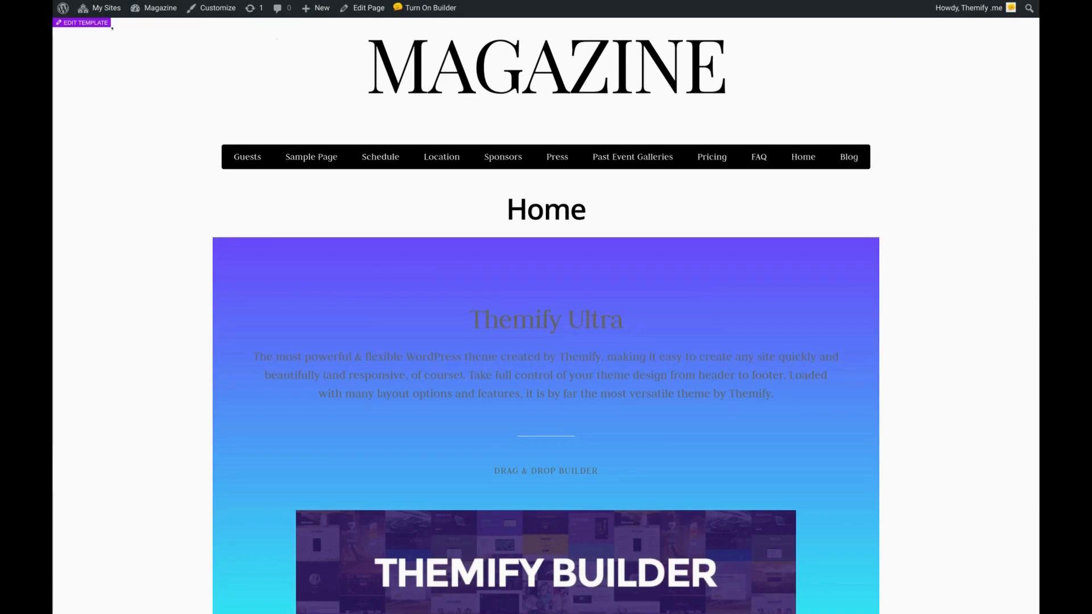
Reopen the header template and set the header row's Row Width to Fullwidth.
click(93, 23)
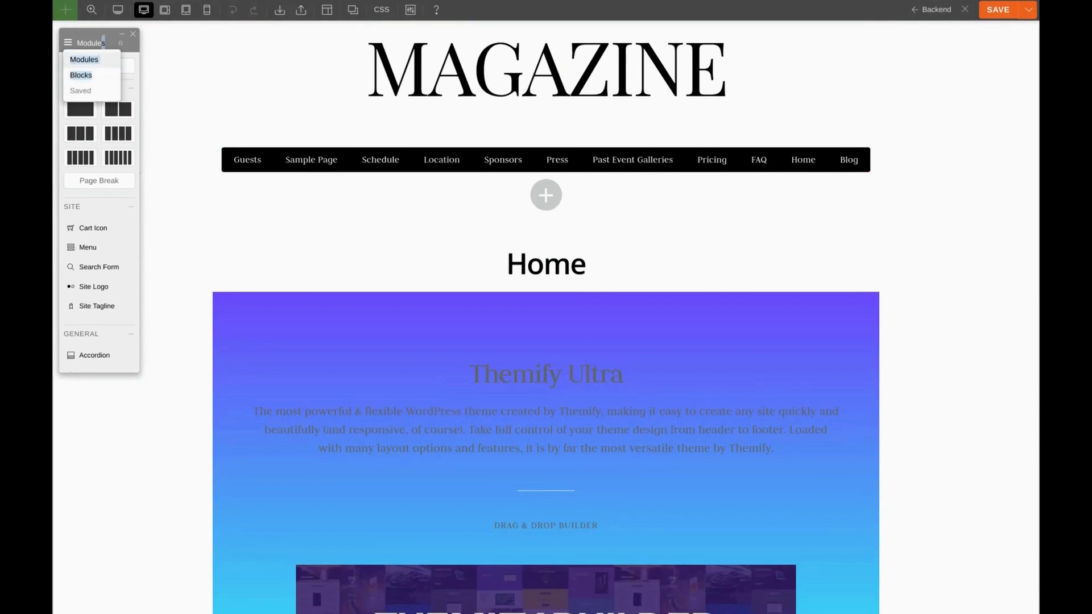
click(132, 35)
mouse_move(60, 25)
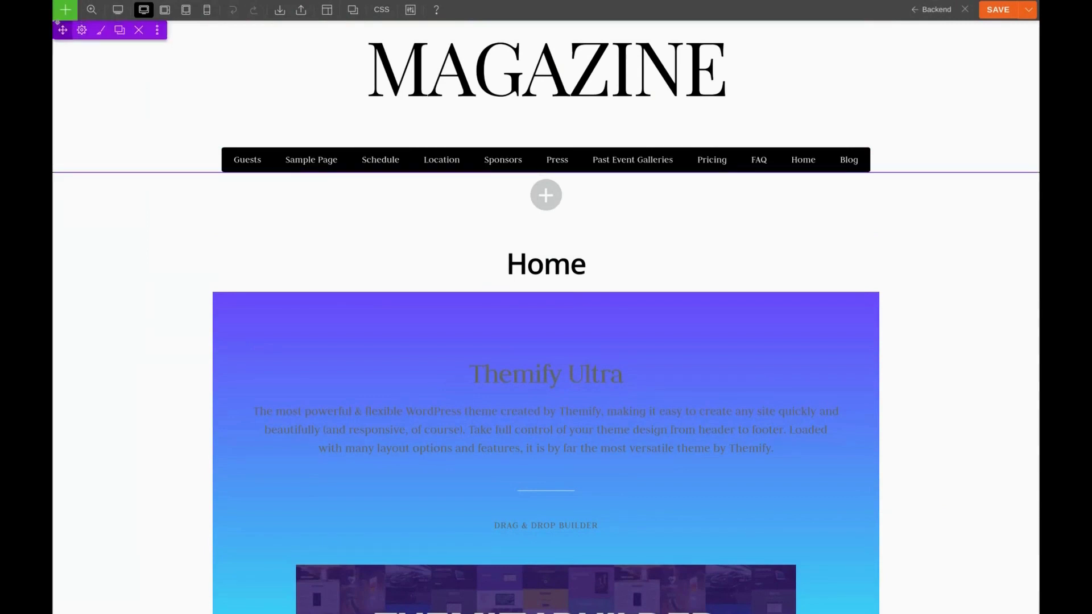
click(82, 30)
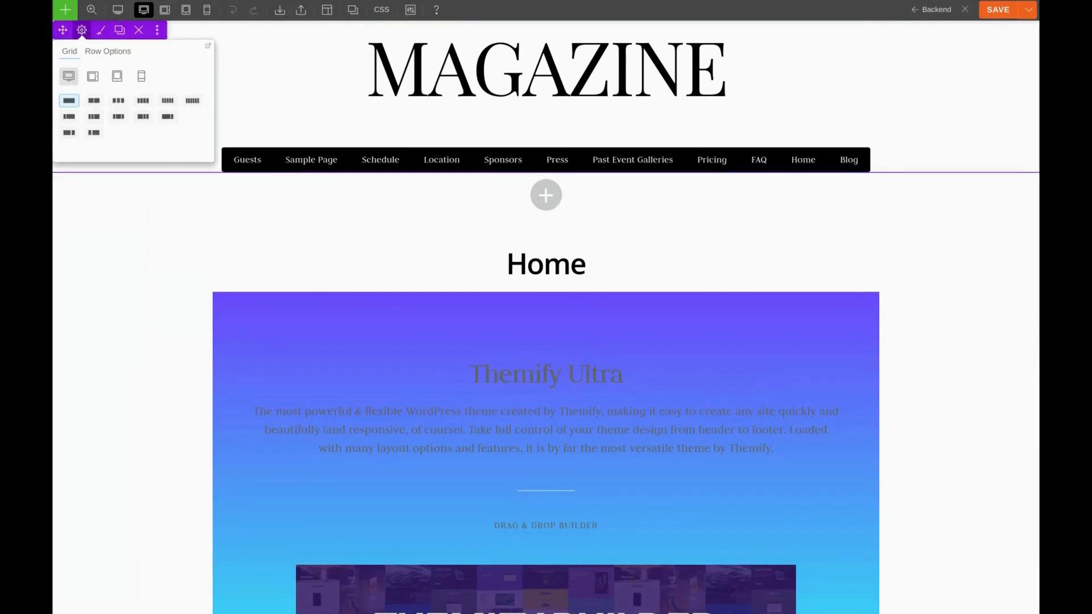
click(107, 51)
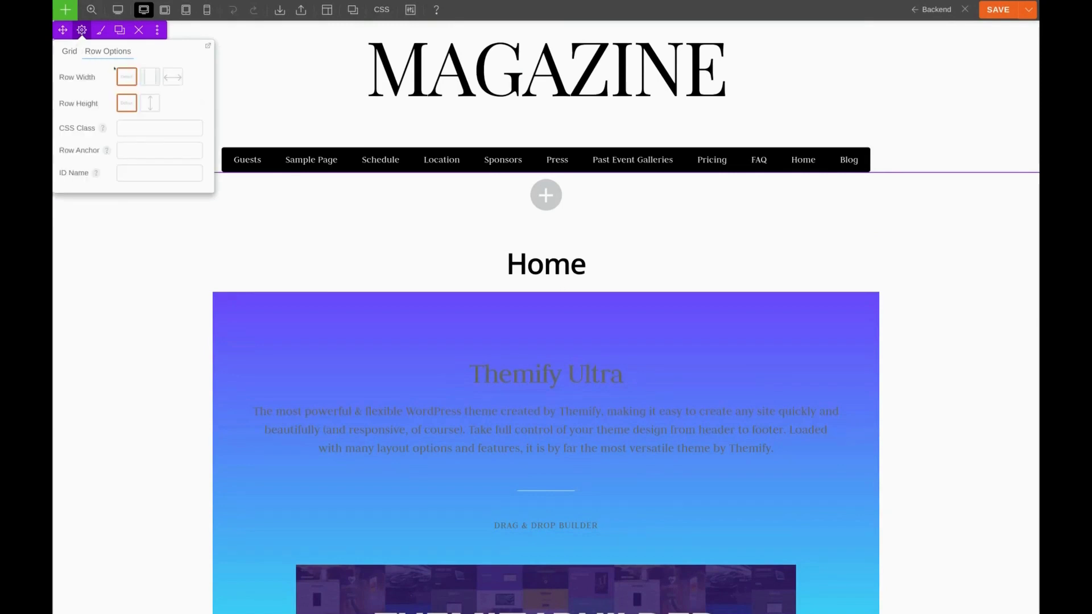
click(166, 77)
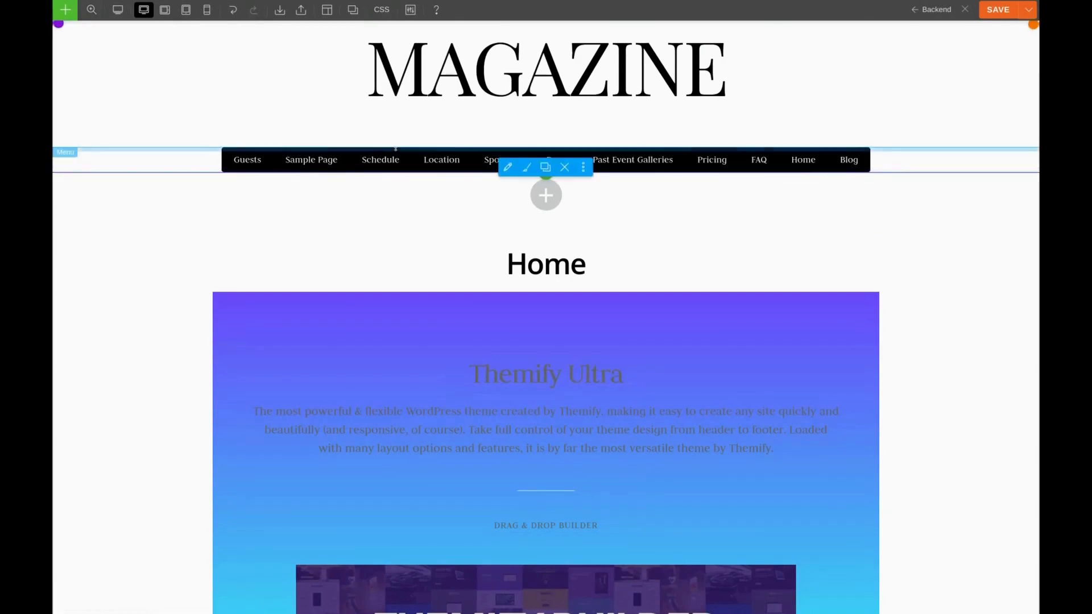
Switch the Menu module's layout to Menu Fullbar and apply it.
click(507, 167)
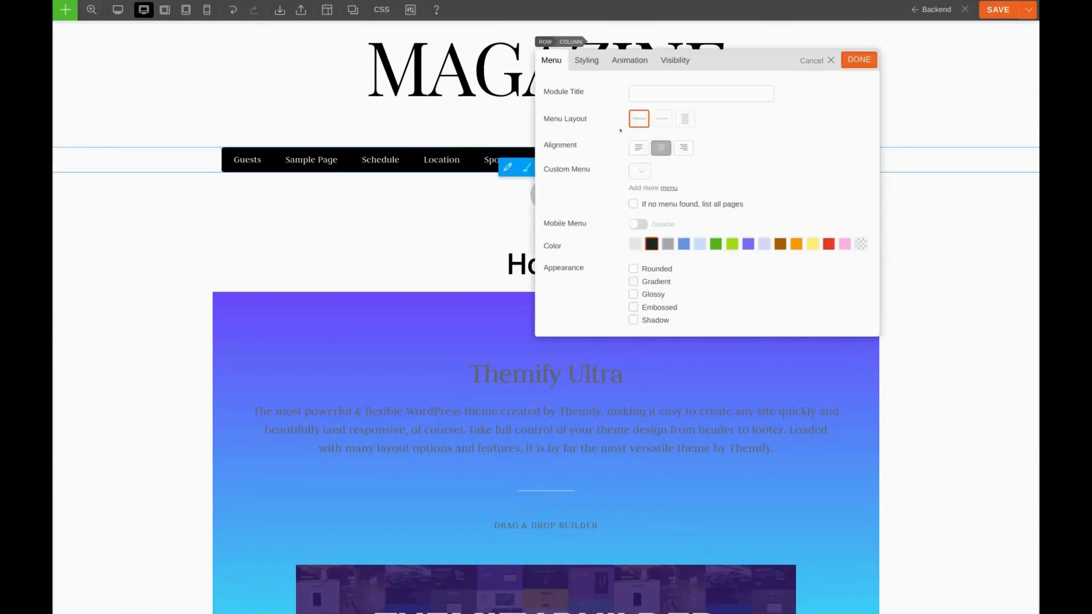
click(661, 118)
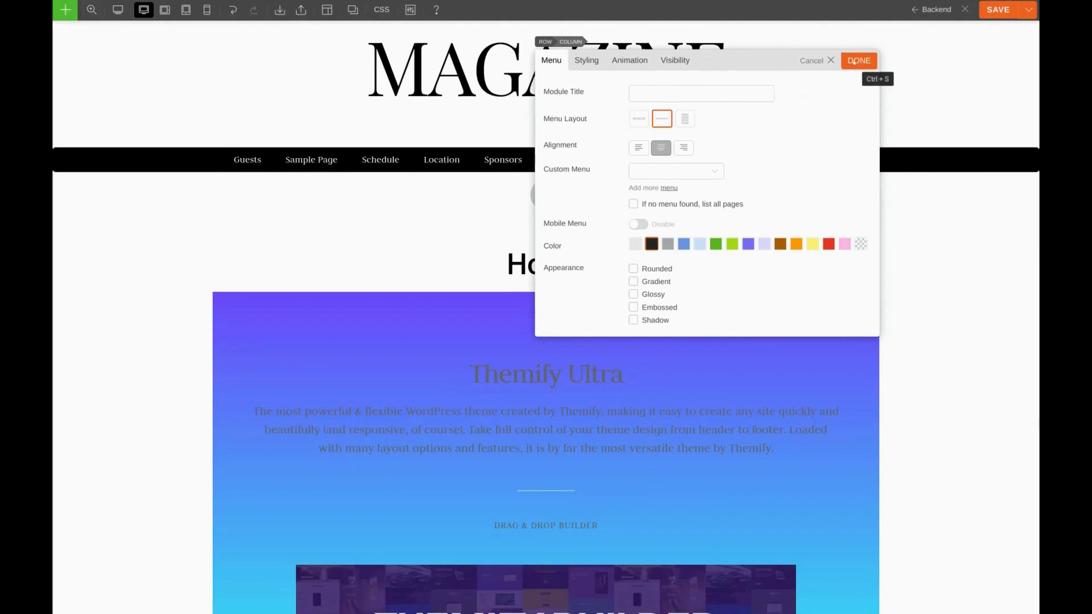
click(854, 61)
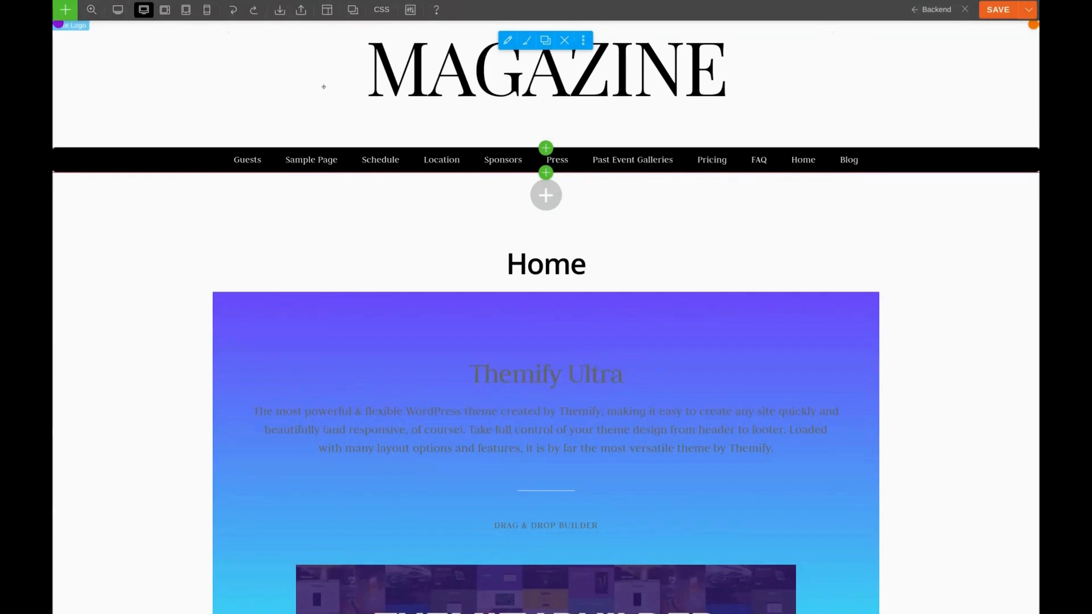
Place a Two Columns row above the MAGAZINE logo and search its modules for 'icon'.
click(545, 148)
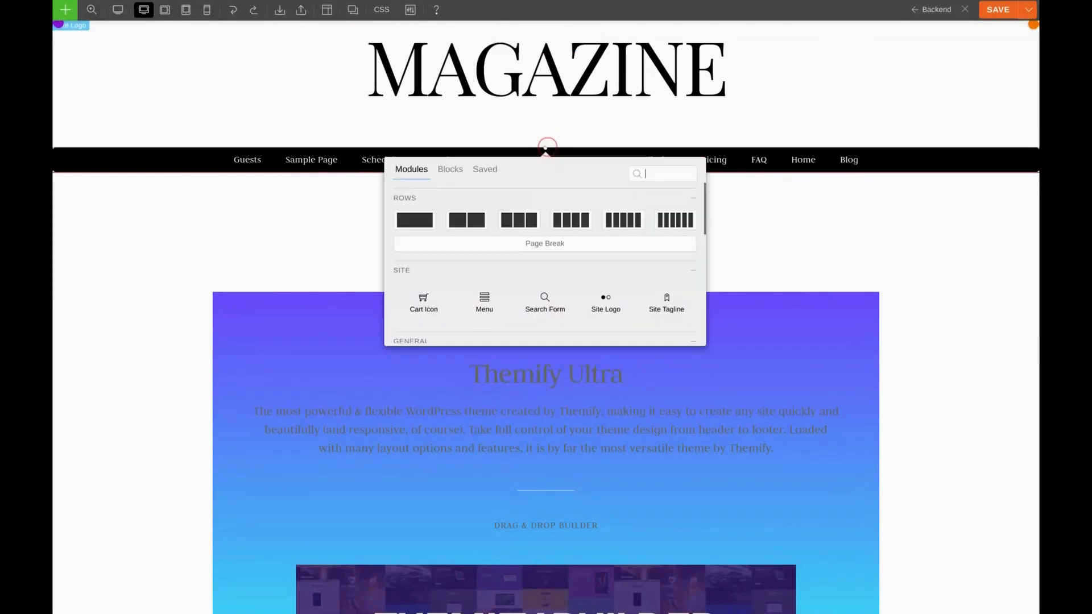
mouse_move(463, 218)
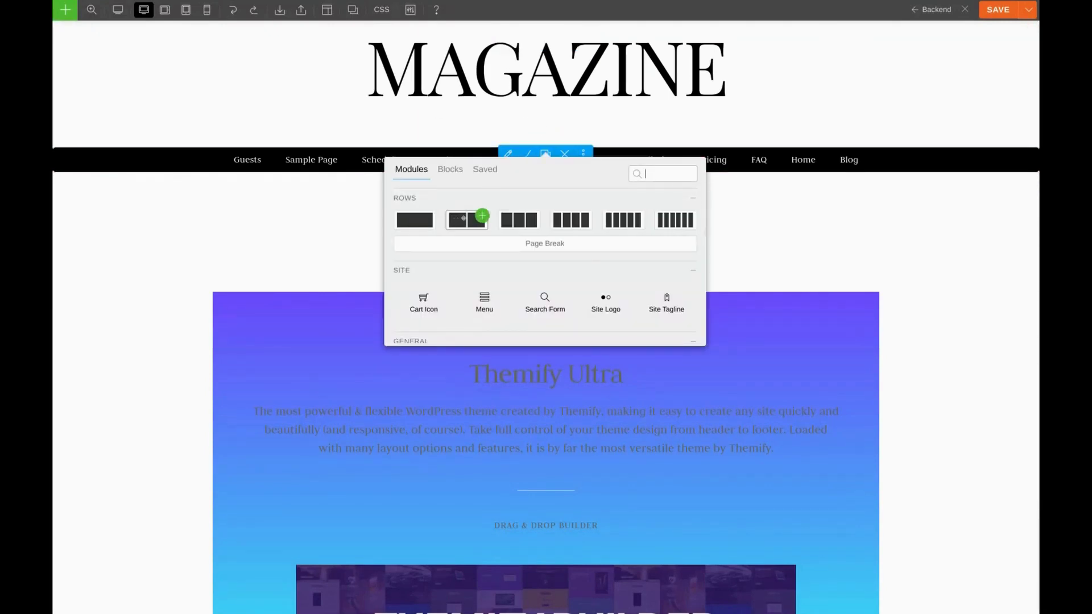
drag(463, 218, 485, 34)
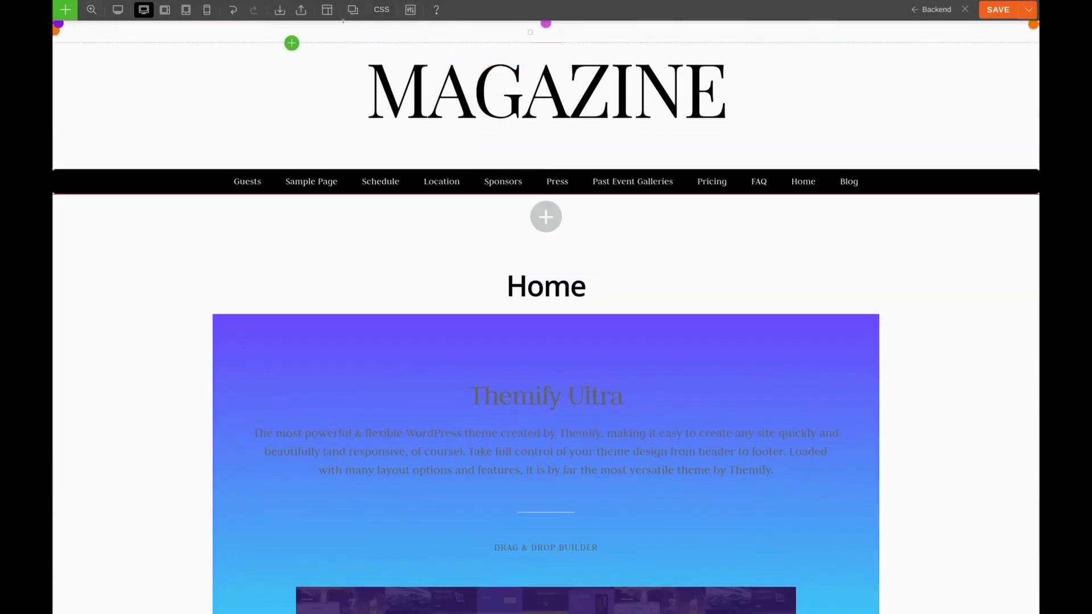
click(291, 42)
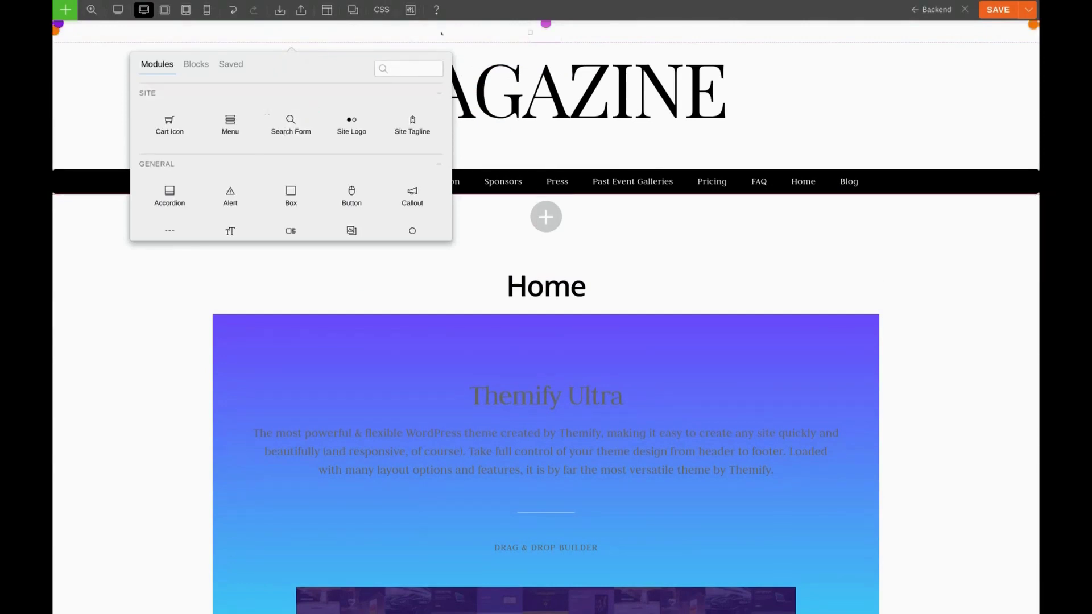
text(icon)
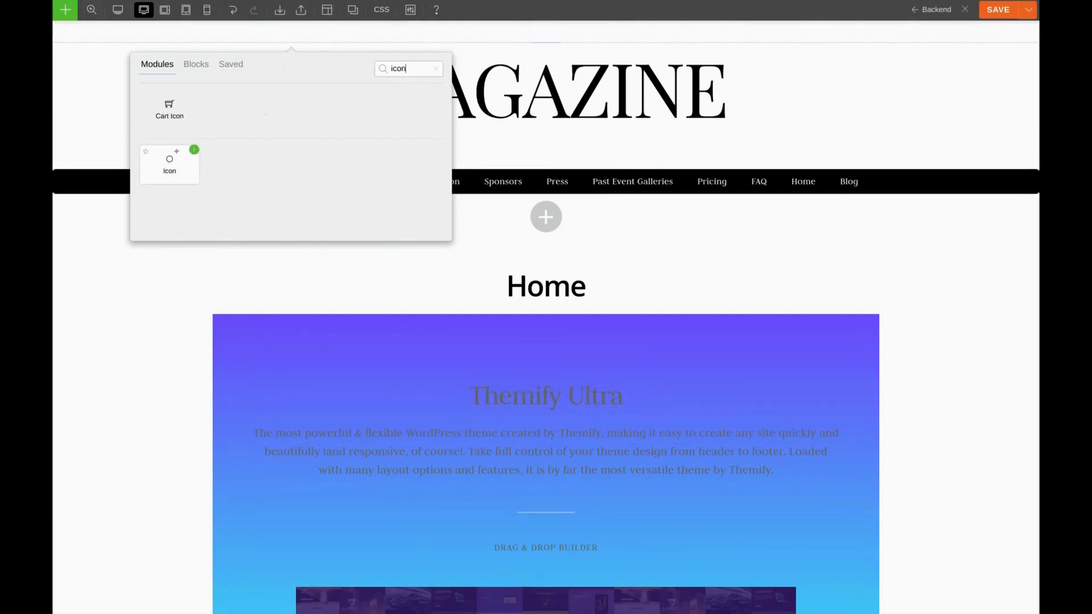
Add an Icon module to the new row and pick the Facebook icon.
click(192, 149)
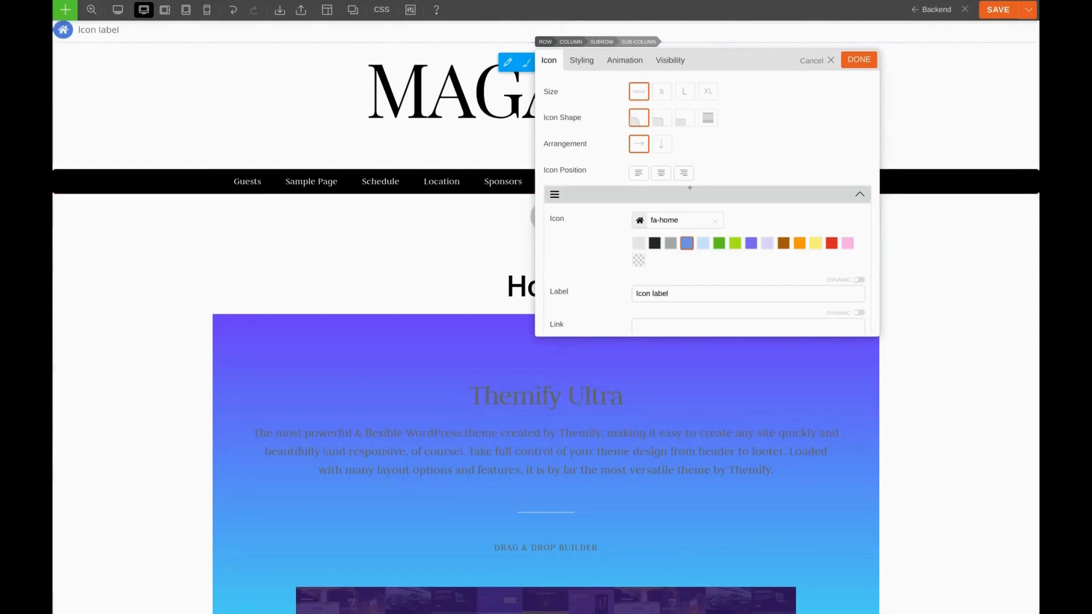
scroll(690, 187, down, 1)
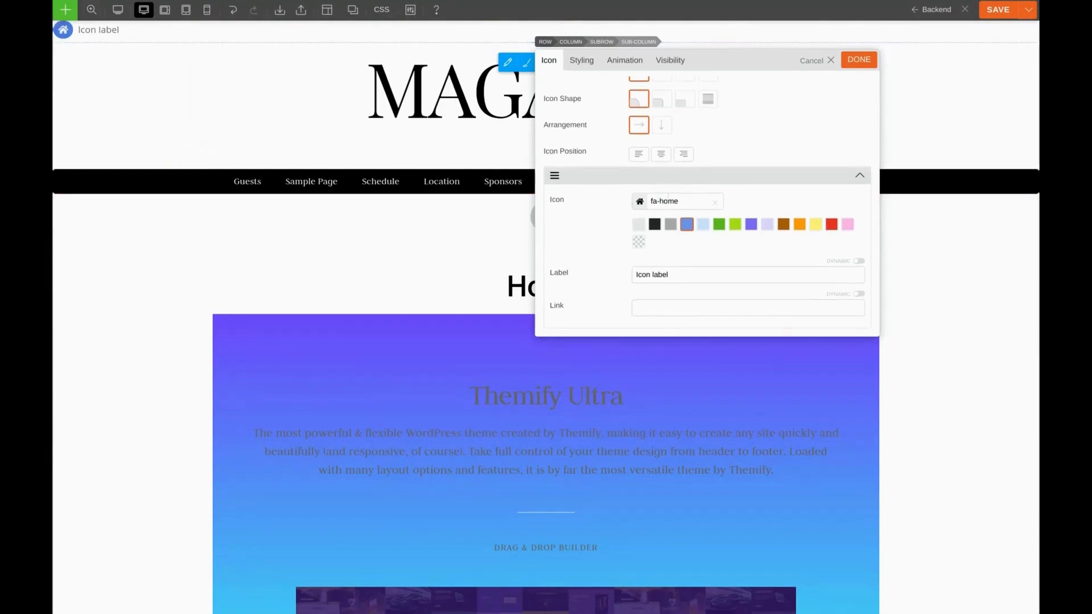
double_click(671, 200)
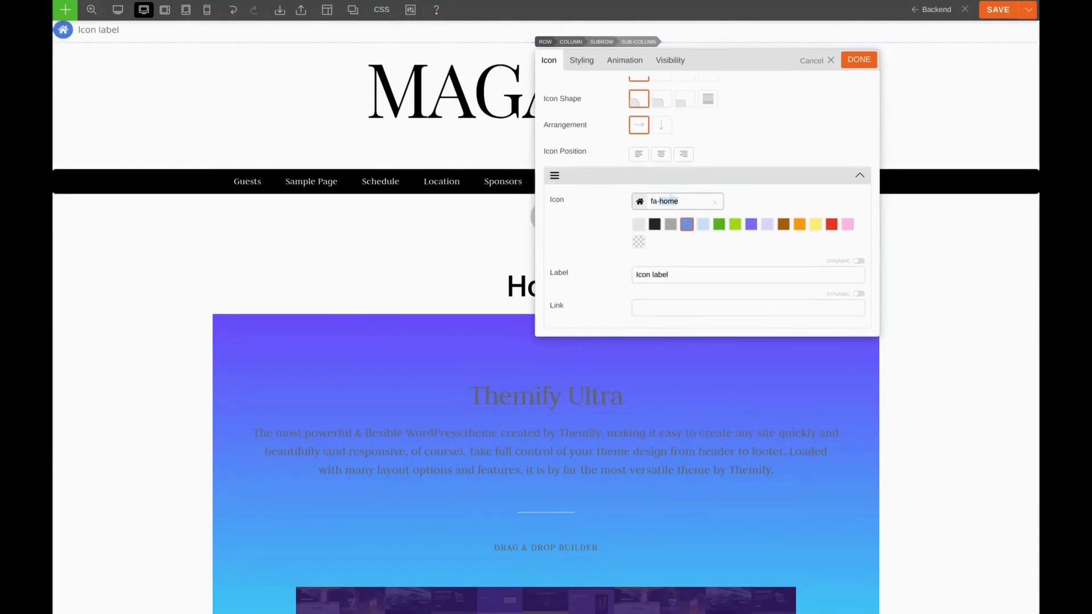
key(Escape)
click(676, 201)
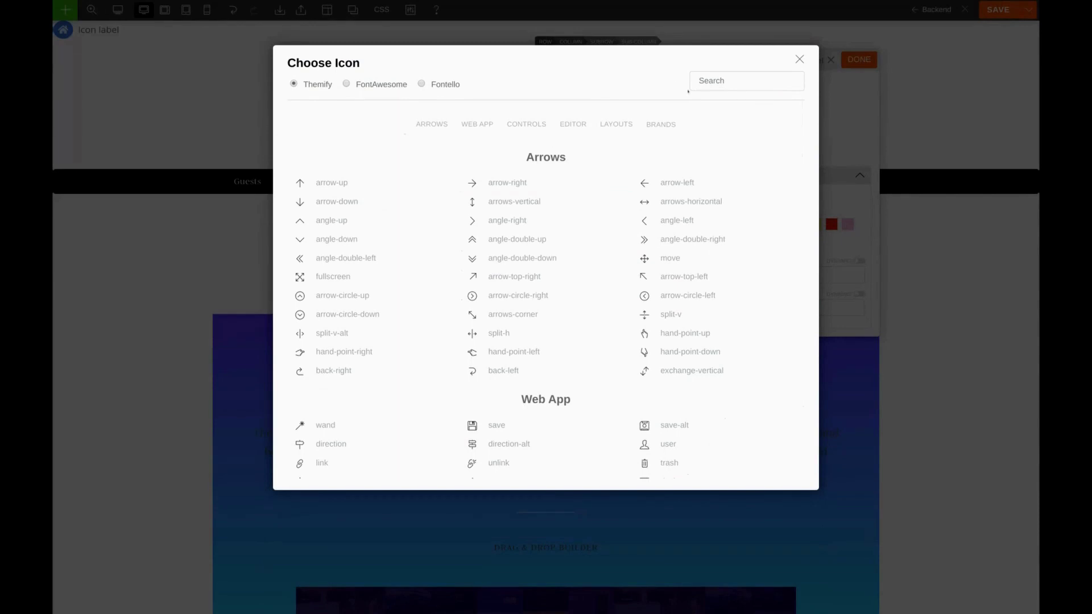
click(746, 81)
text(face)
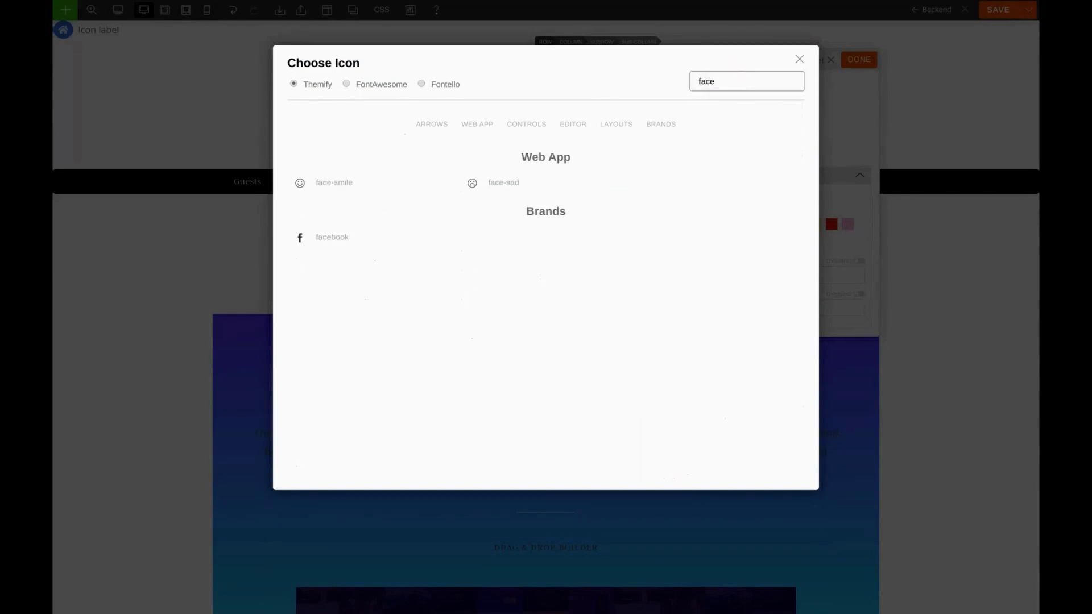
text(book)
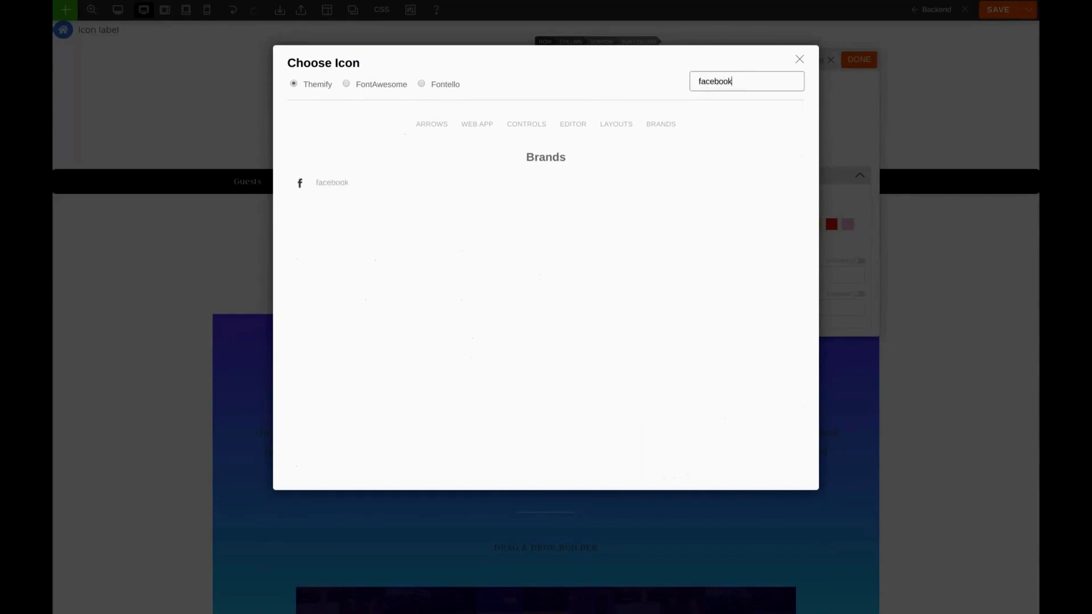
click(322, 185)
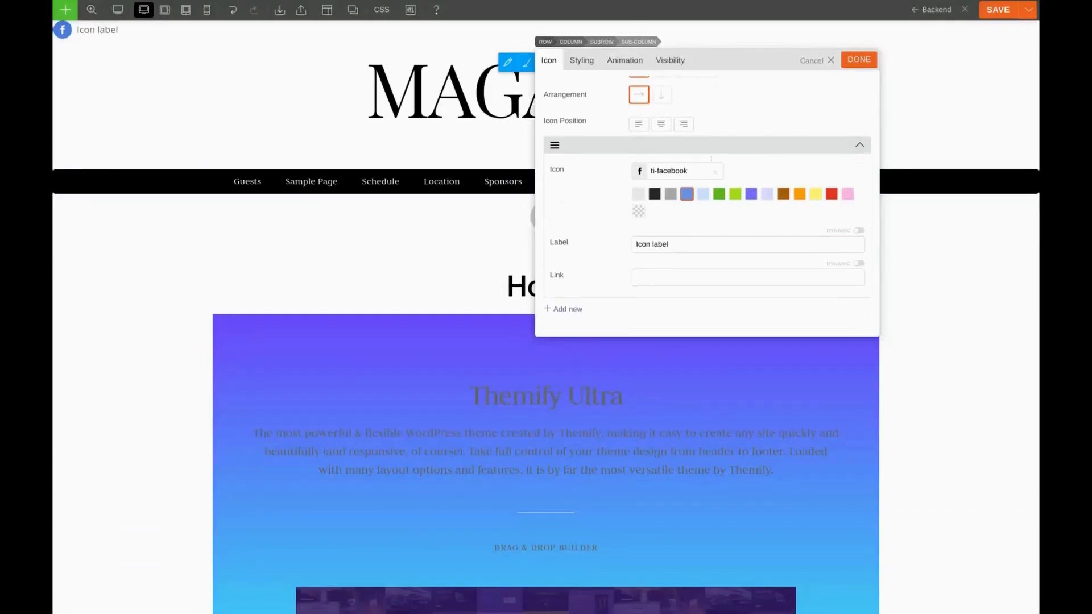
Clear the icon label, link it to facebook.com/my-page and choose a transparent background.
scroll(683, 176, down, 1)
triple_click(670, 228)
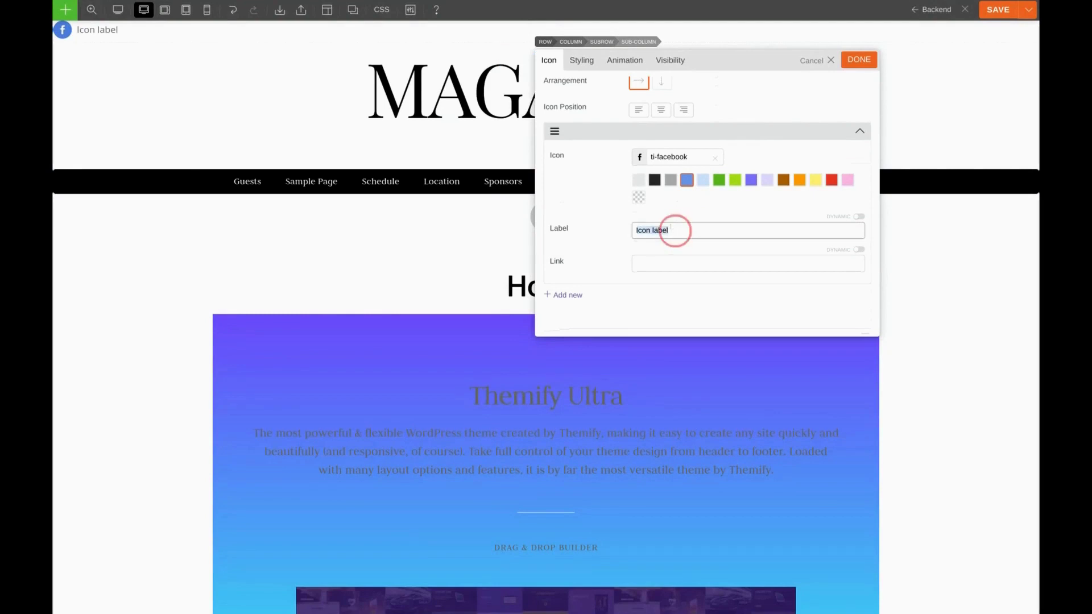
key(BackSpace)
click(662, 257)
text(facebook.com/my-page)
scroll(707, 204, down, 3)
scroll(706, 204, up, 2)
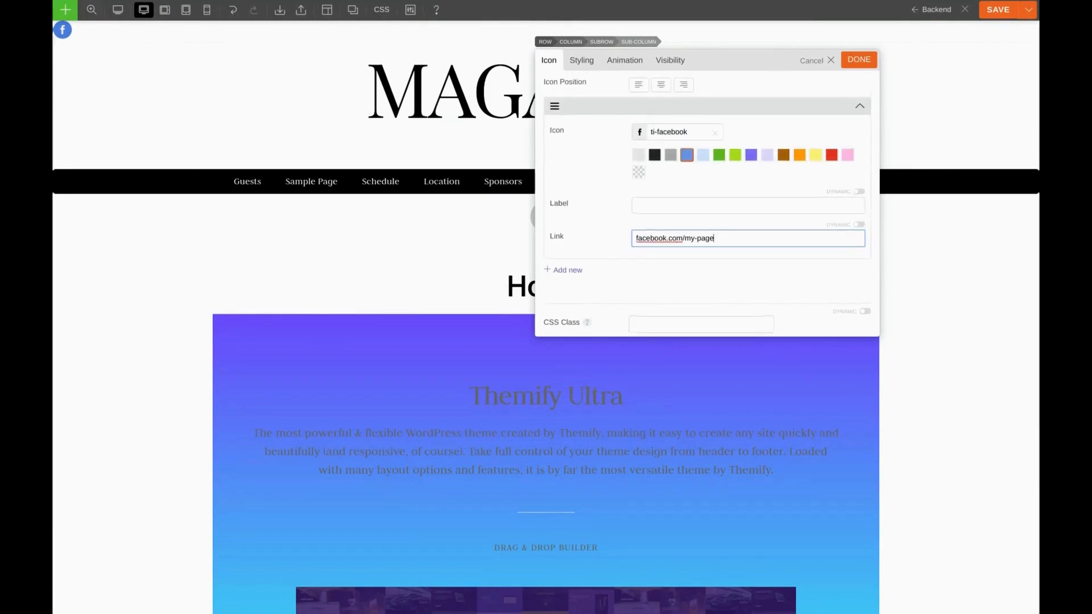
click(639, 171)
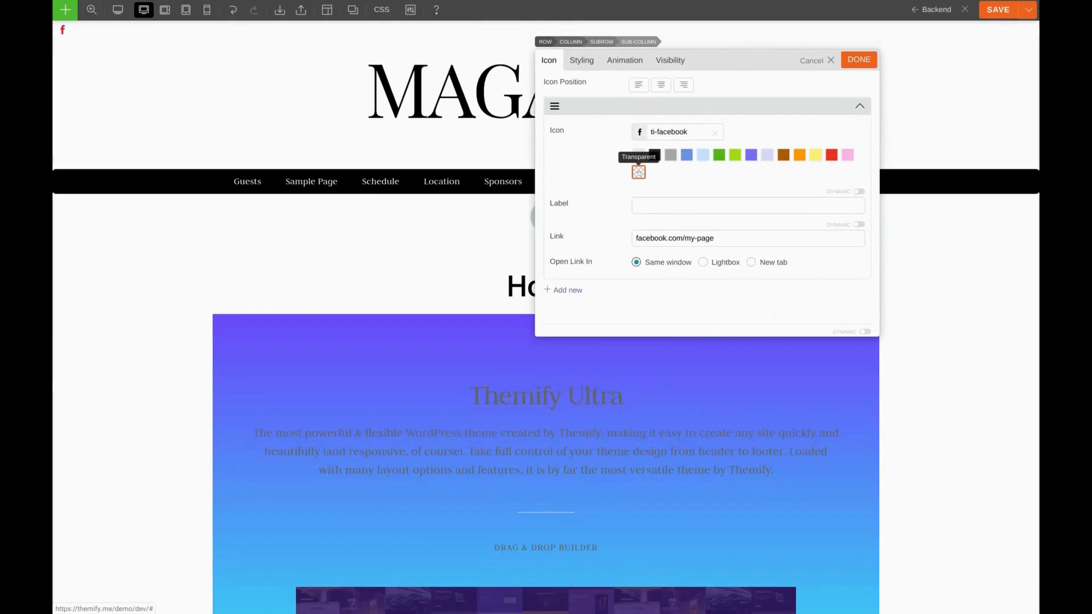
scroll(619, 182, up, 3)
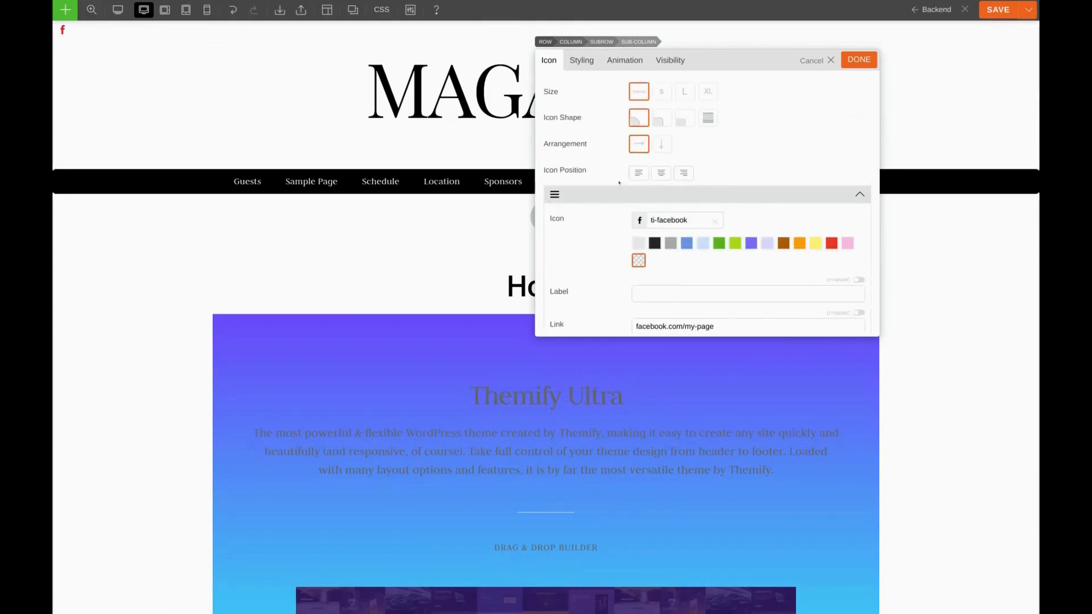
scroll(619, 182, down, 4)
scroll(600, 73, up, 4)
Set the icon's styling colour to black #000000 and apply the settings.
click(577, 60)
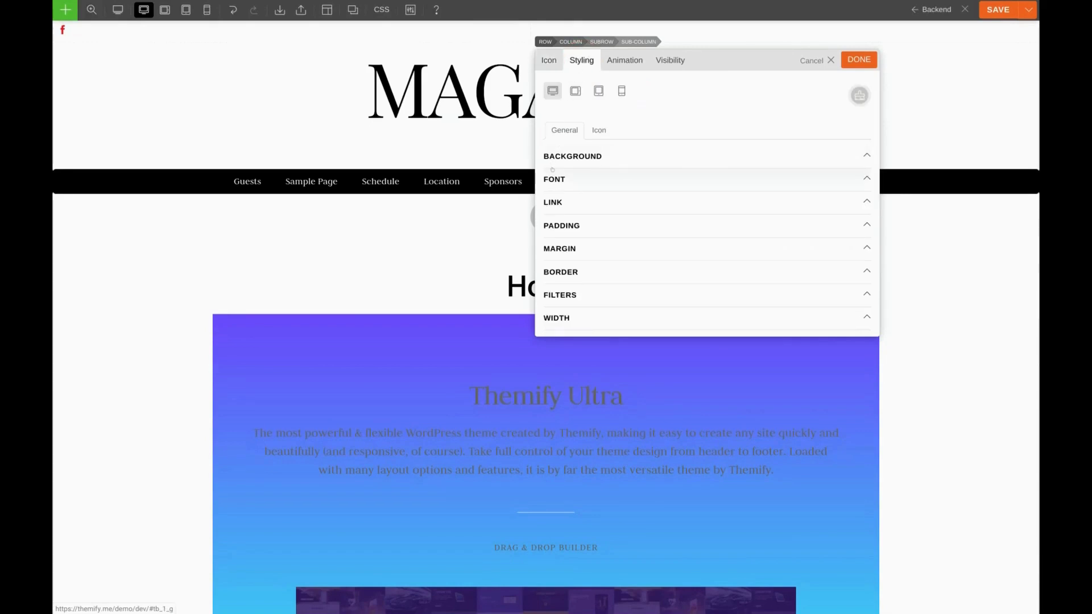
click(595, 136)
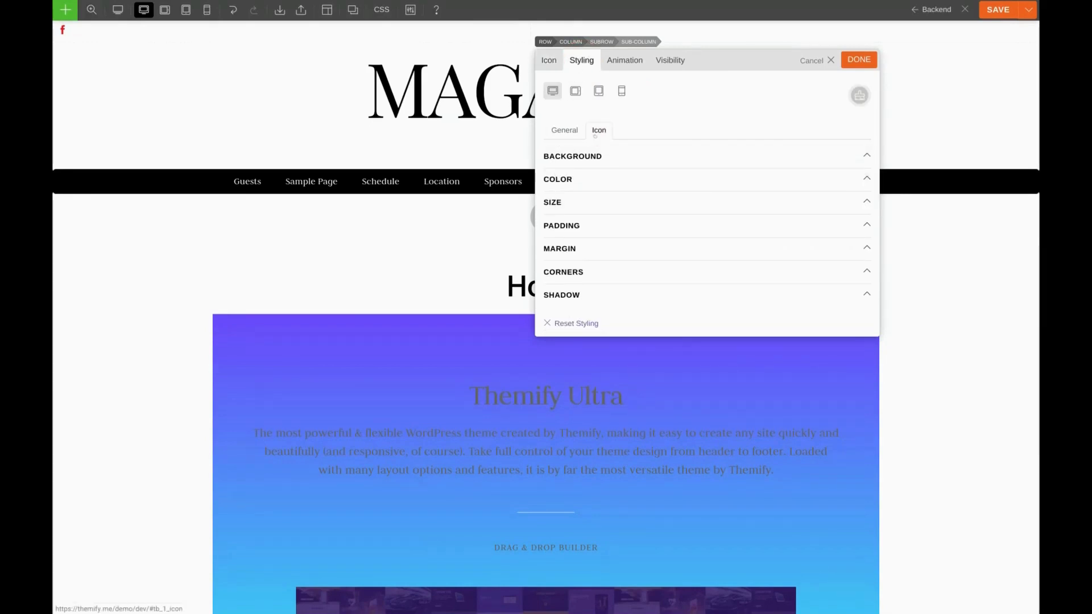
click(579, 179)
click(654, 225)
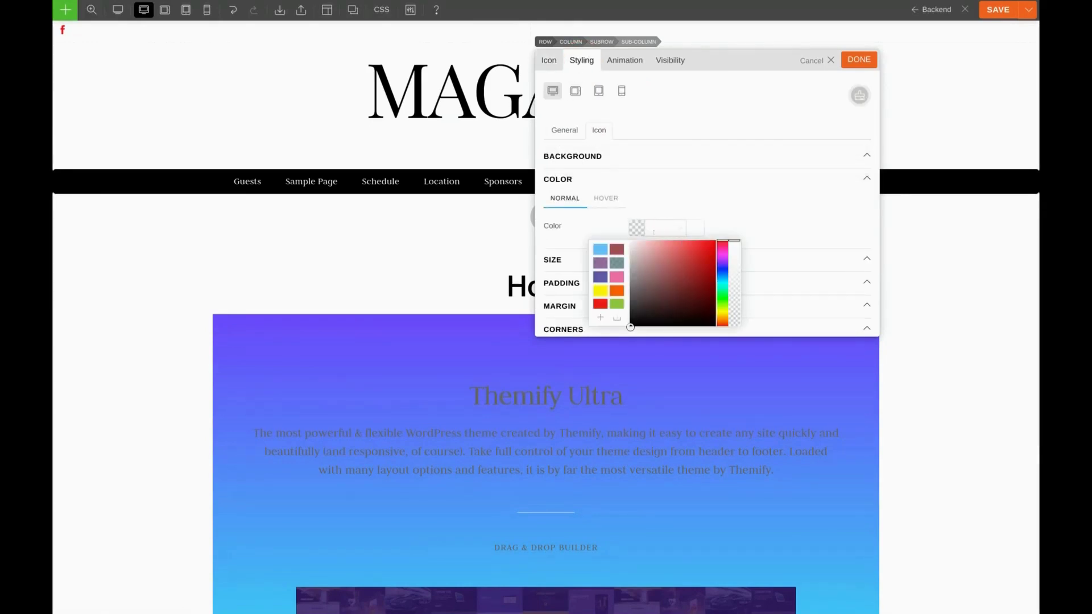
click(630, 327)
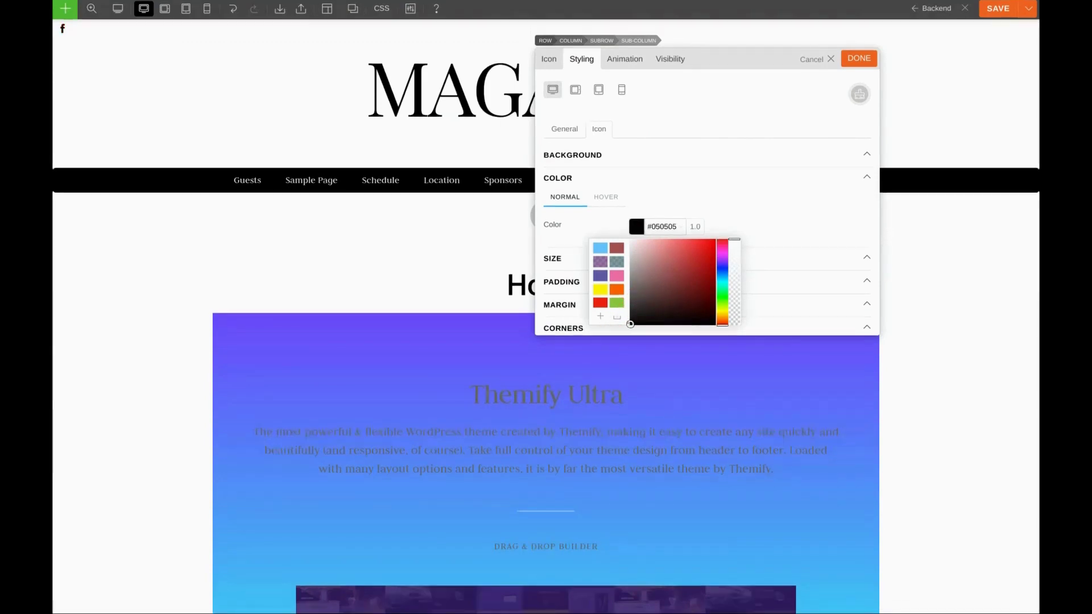
click(631, 326)
click(859, 58)
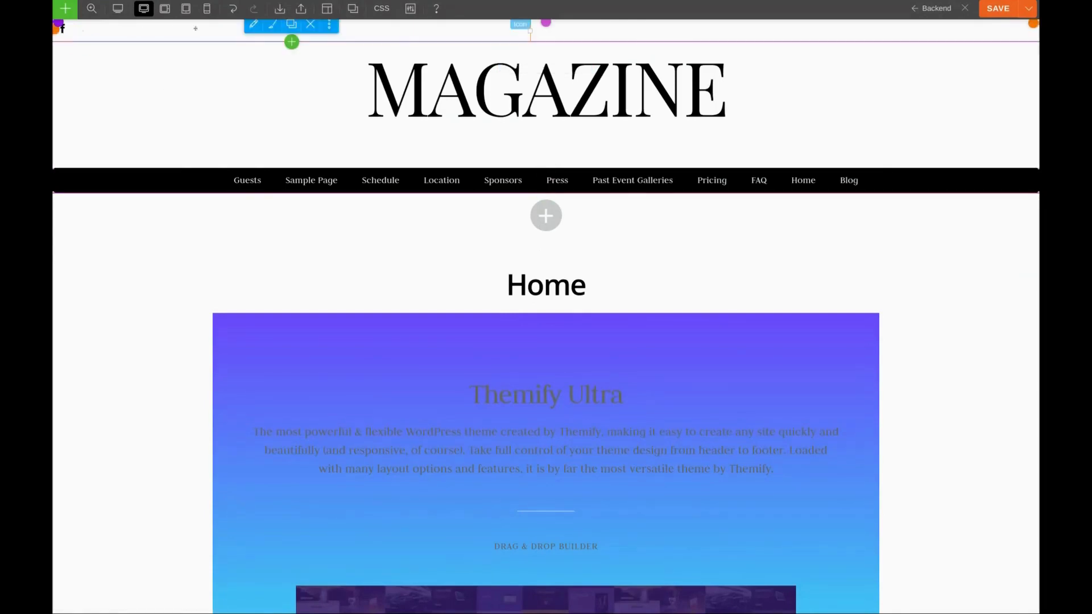
Add a second icon entry using the Instagram icon with a transparent background.
click(253, 24)
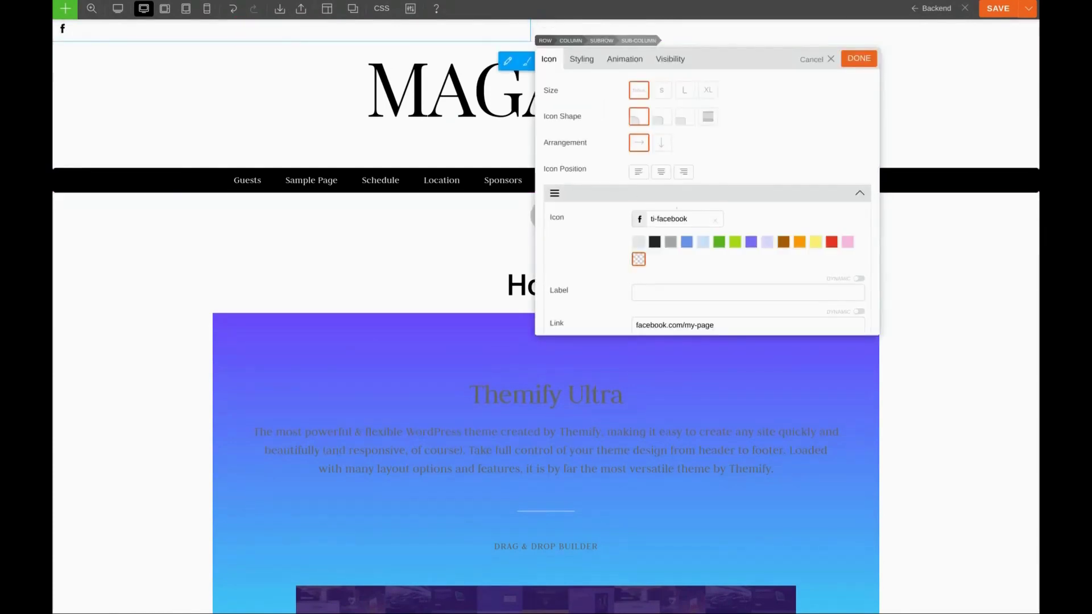
scroll(707, 202, down, 4)
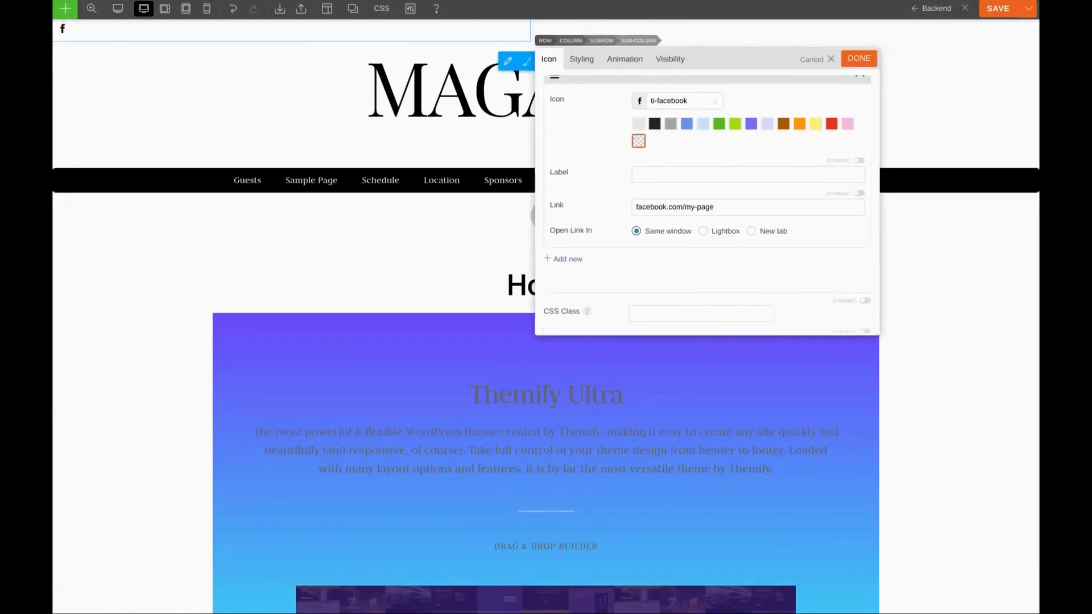
scroll(707, 202, down, 2)
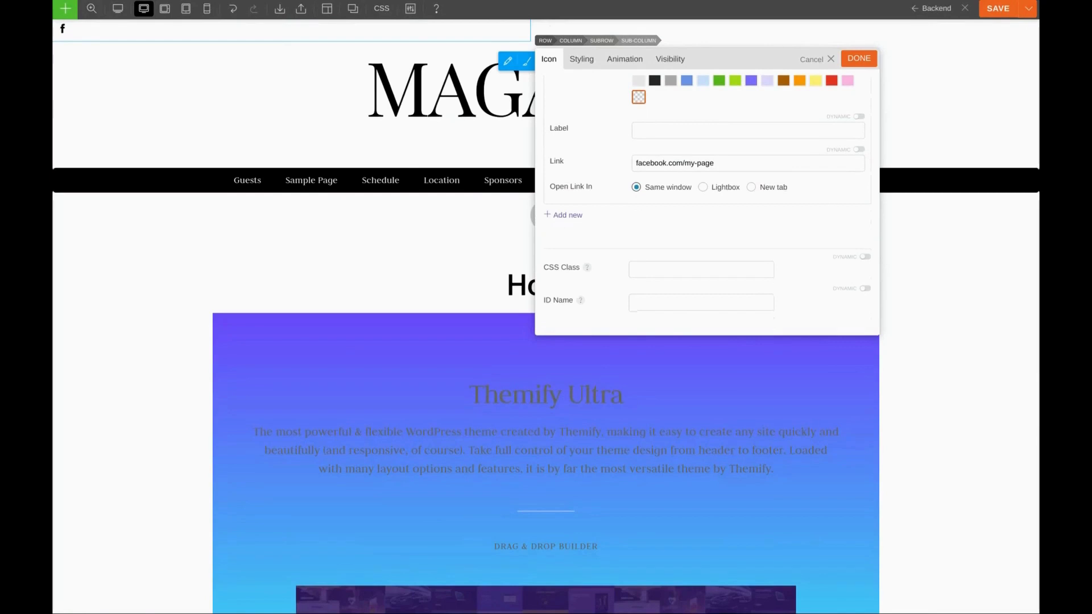
click(566, 215)
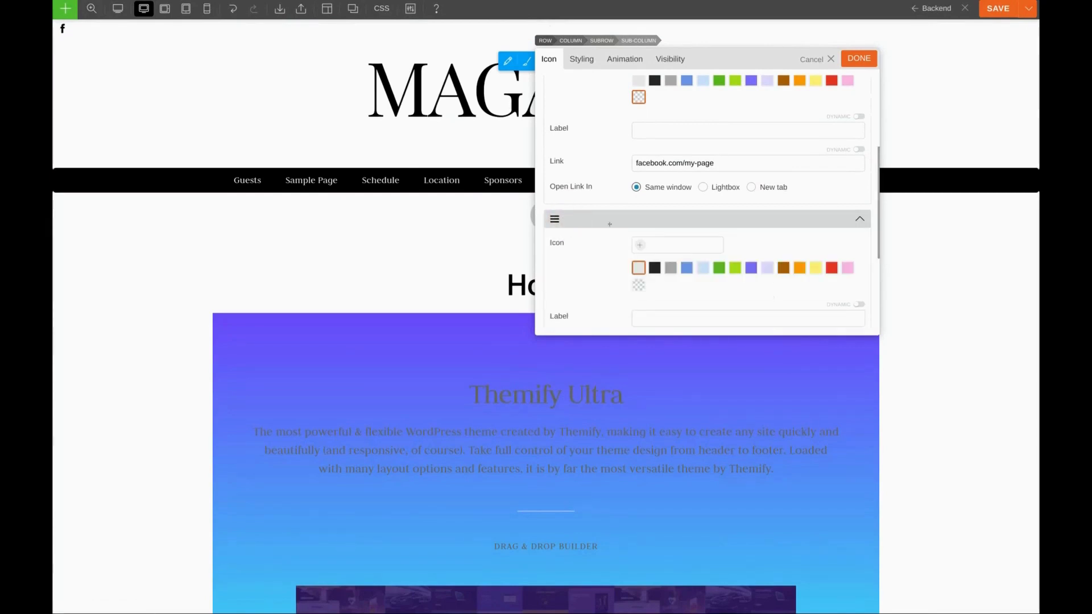
click(639, 246)
click(735, 79)
text(instagram)
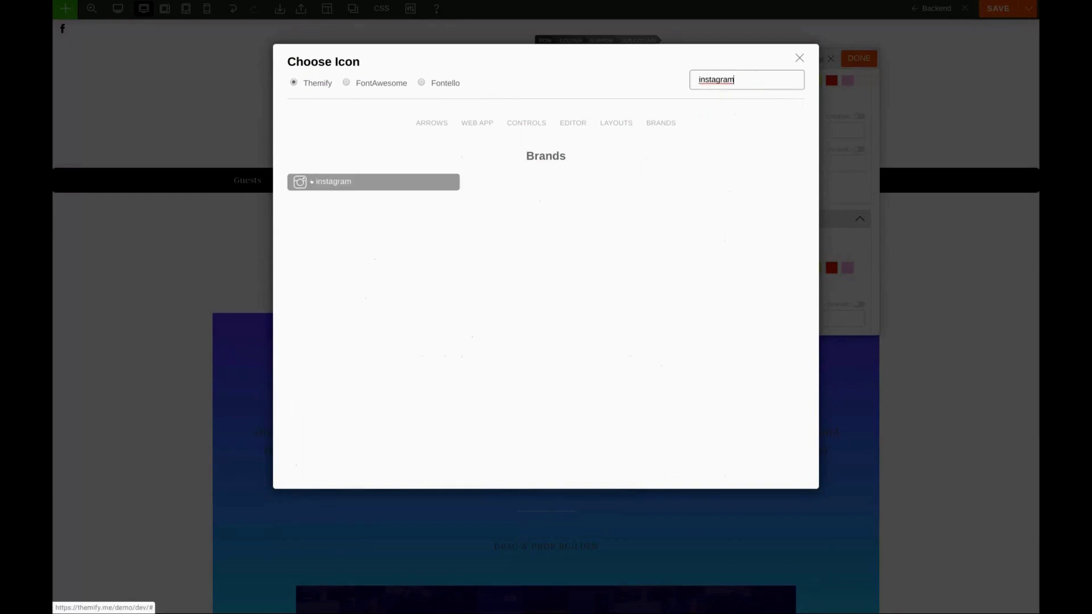
click(319, 182)
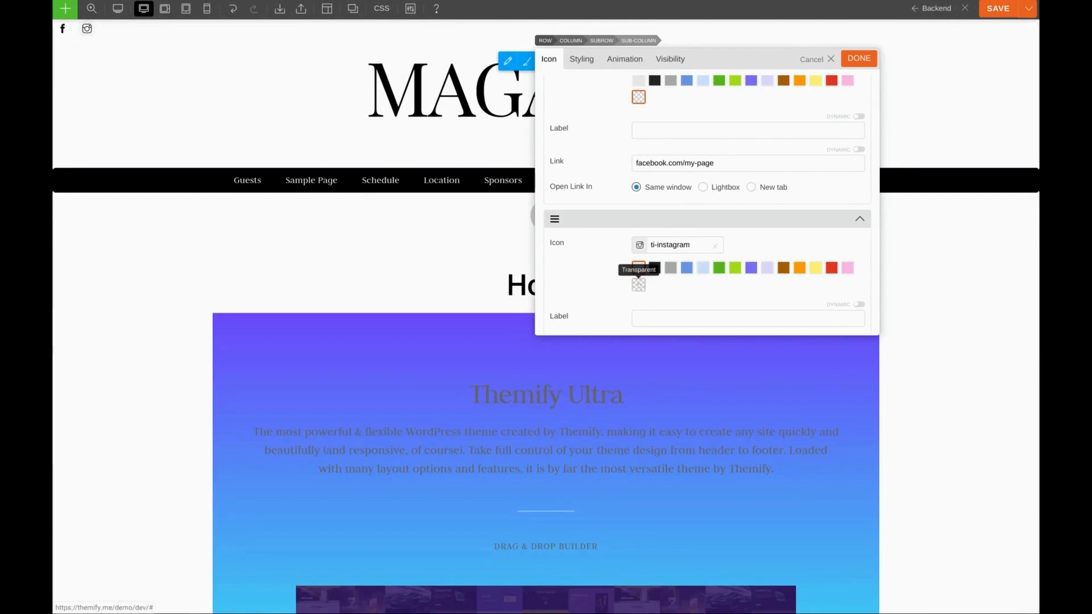
click(638, 285)
scroll(639, 284, up, 5)
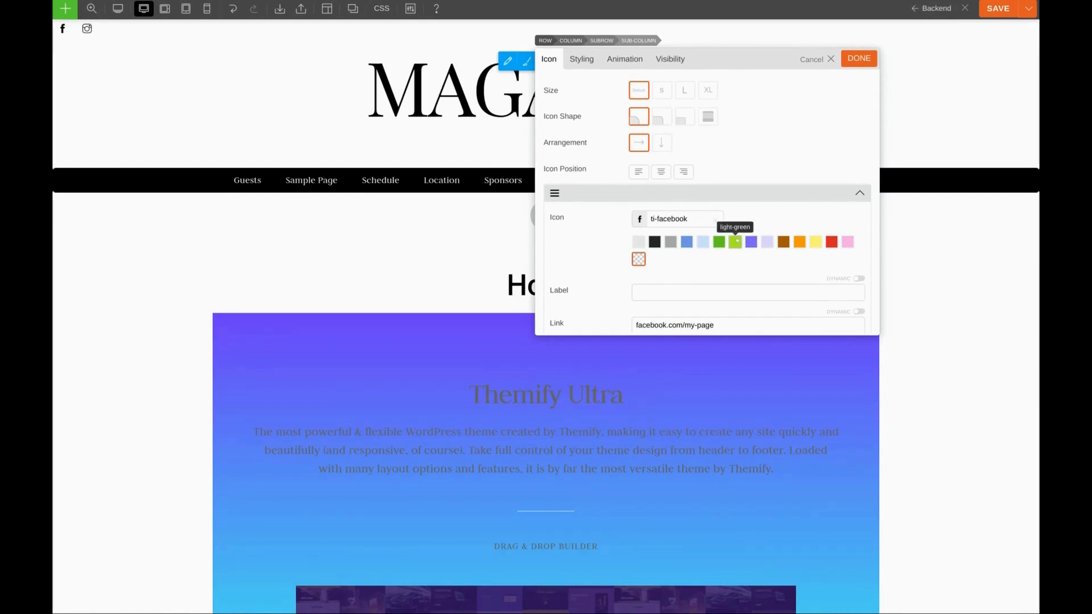
scroll(735, 243, down, 1)
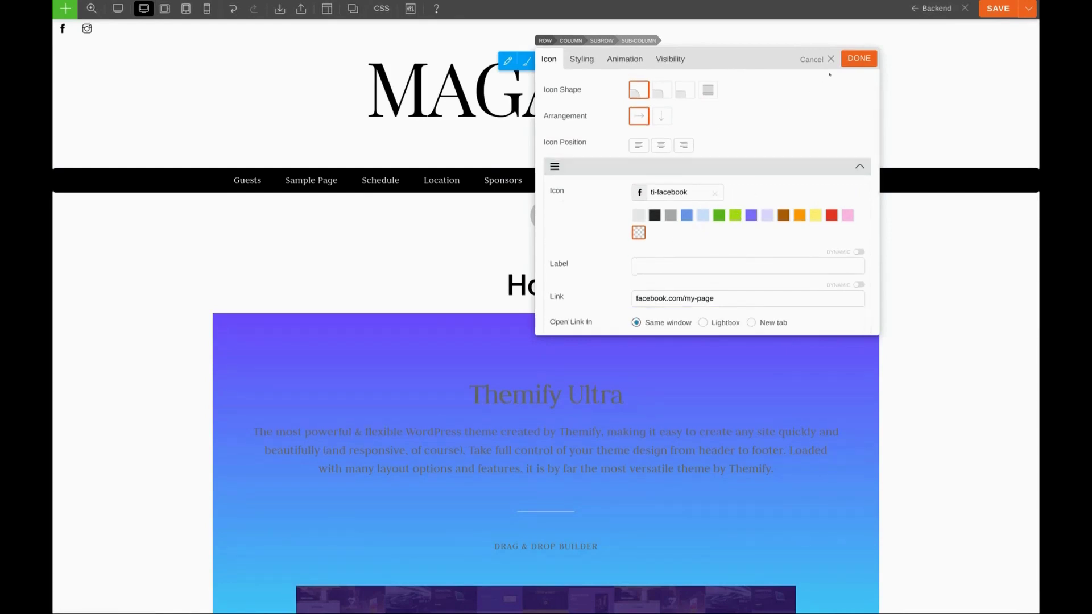
click(859, 59)
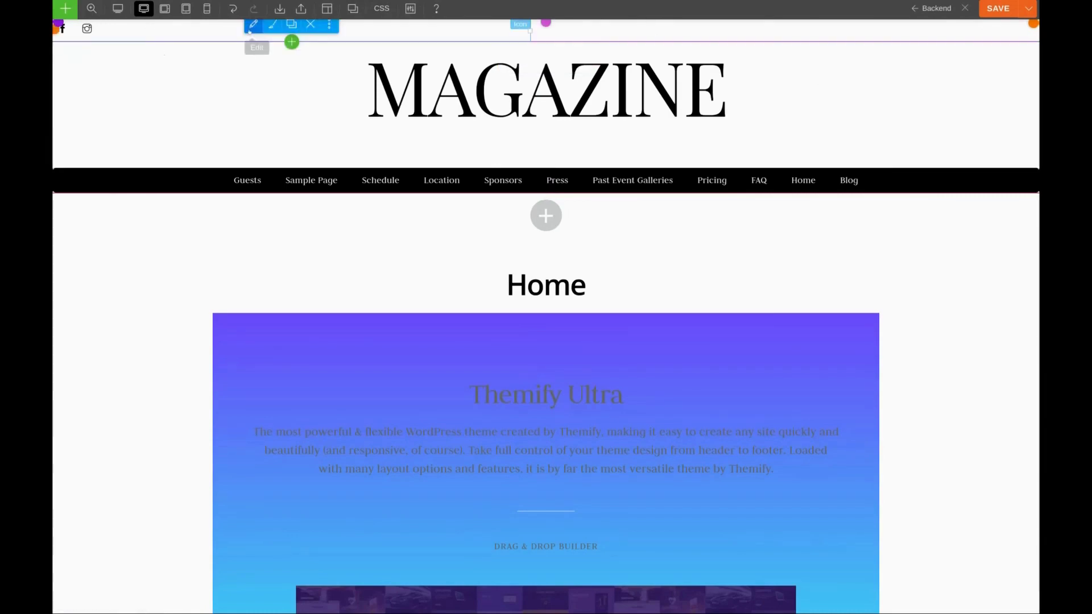
Add a third icon entry using the YouTube icon with a transparent background.
click(252, 24)
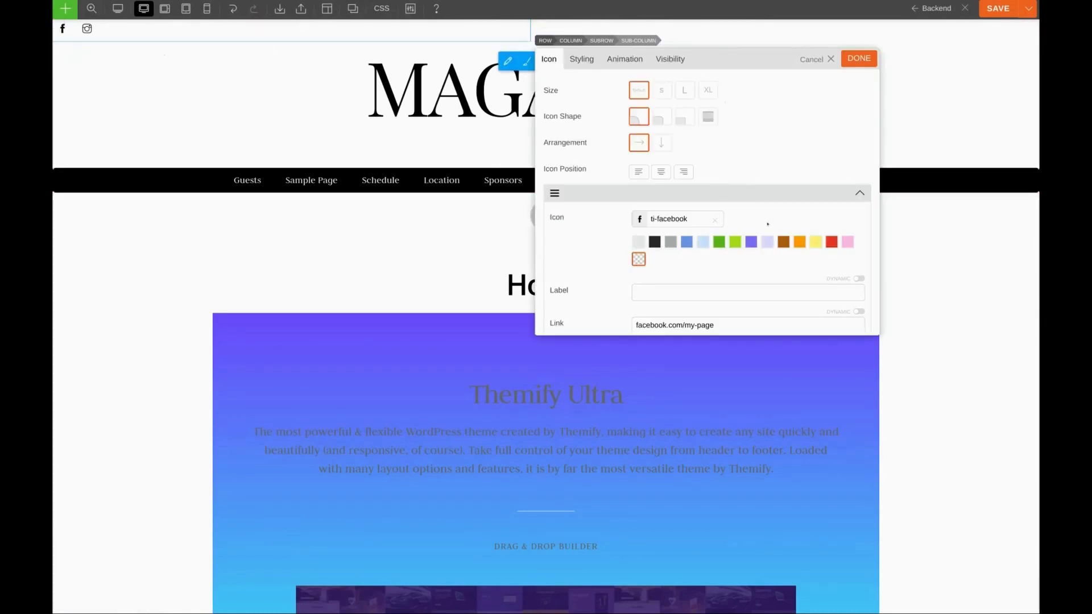
scroll(767, 224, down, 4)
scroll(767, 224, down, 2)
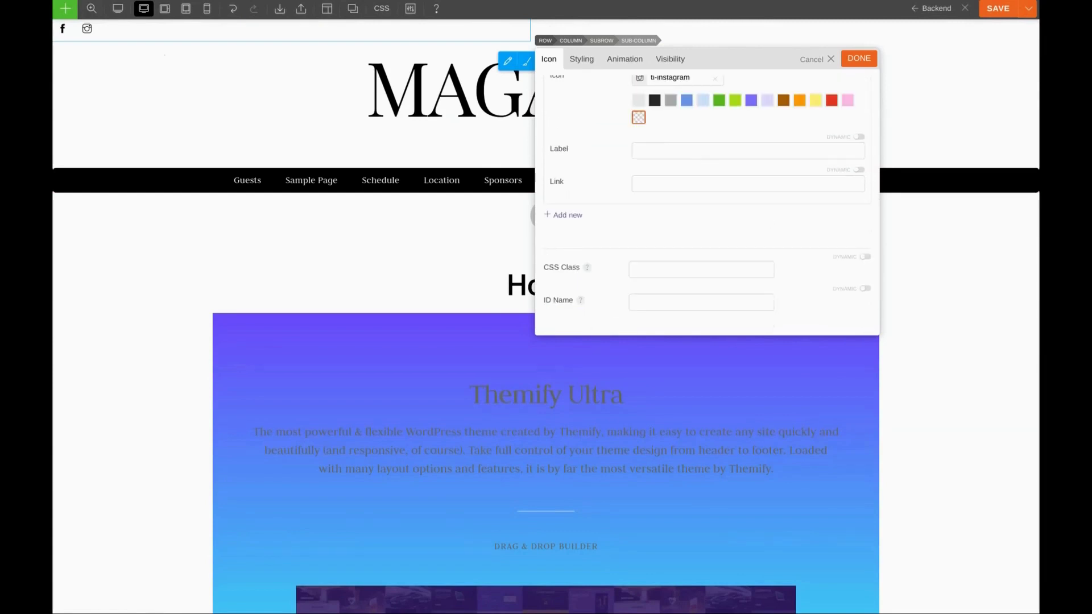
click(568, 216)
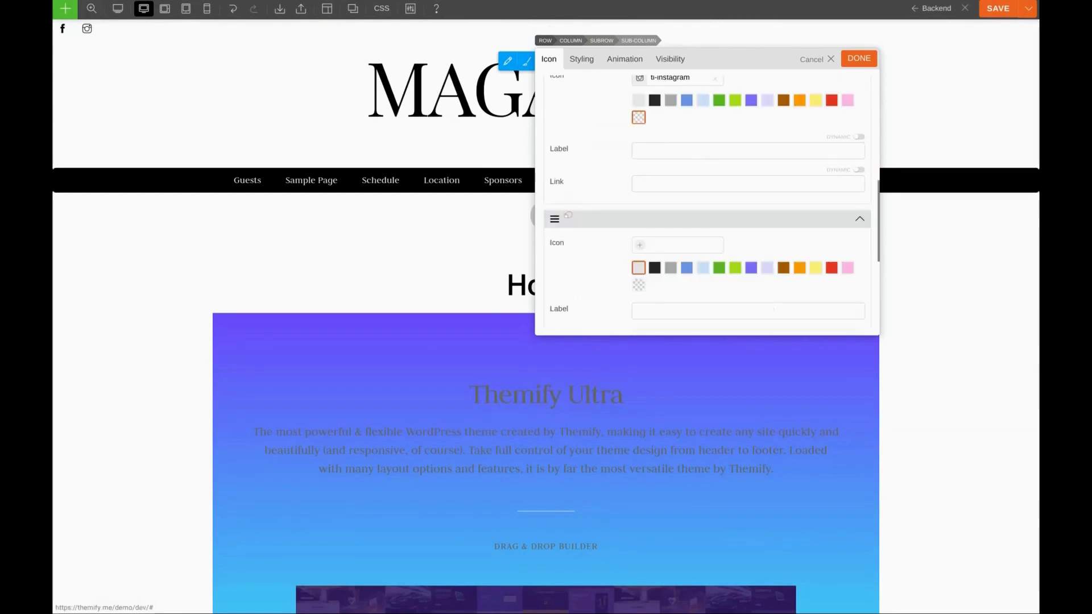
click(639, 245)
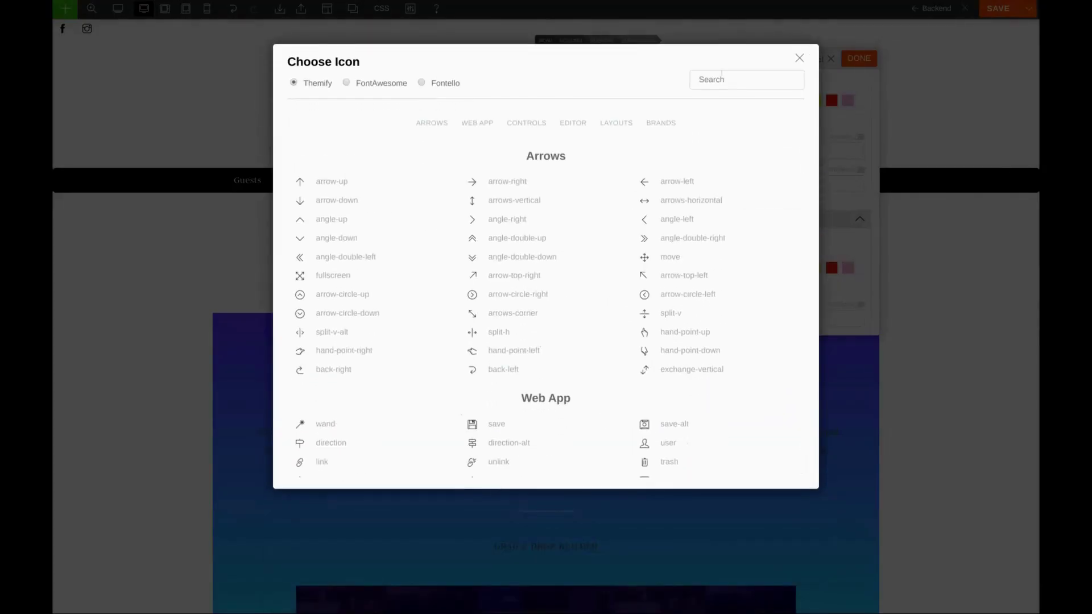
click(721, 77)
text(youtube)
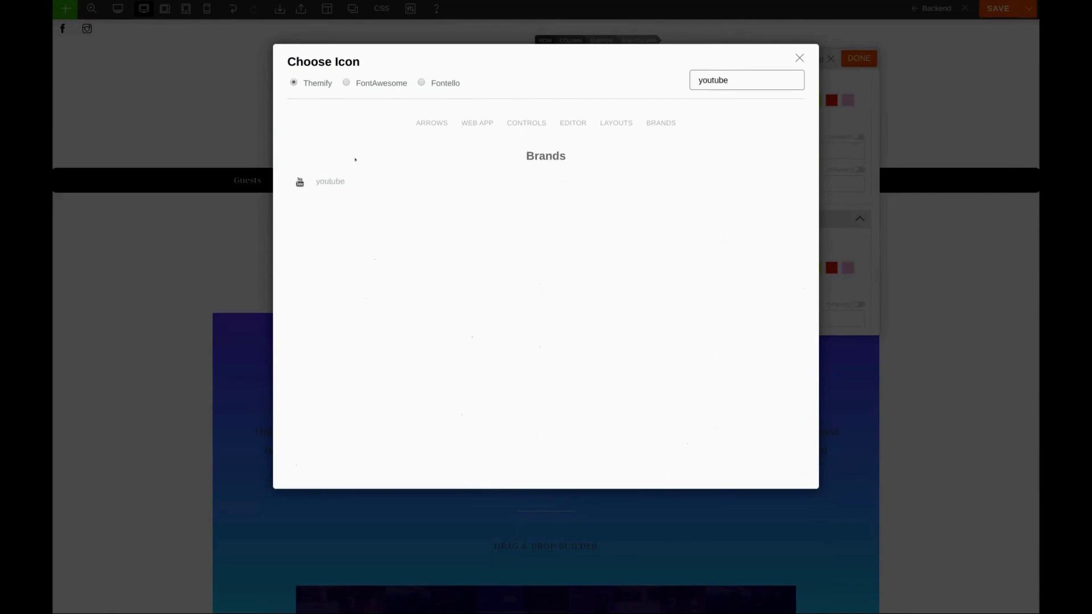
click(330, 181)
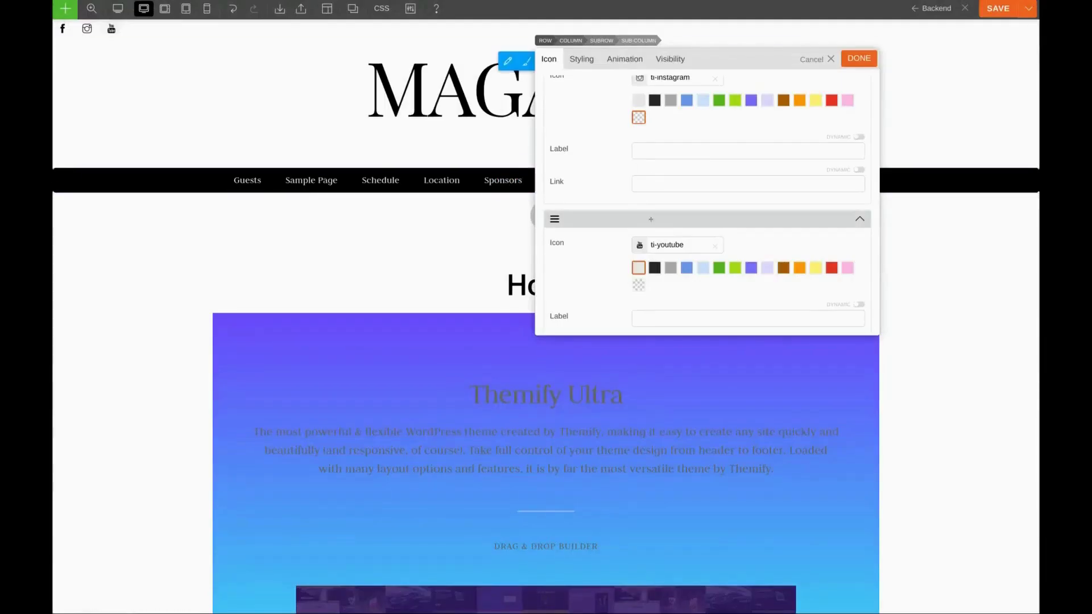
click(638, 285)
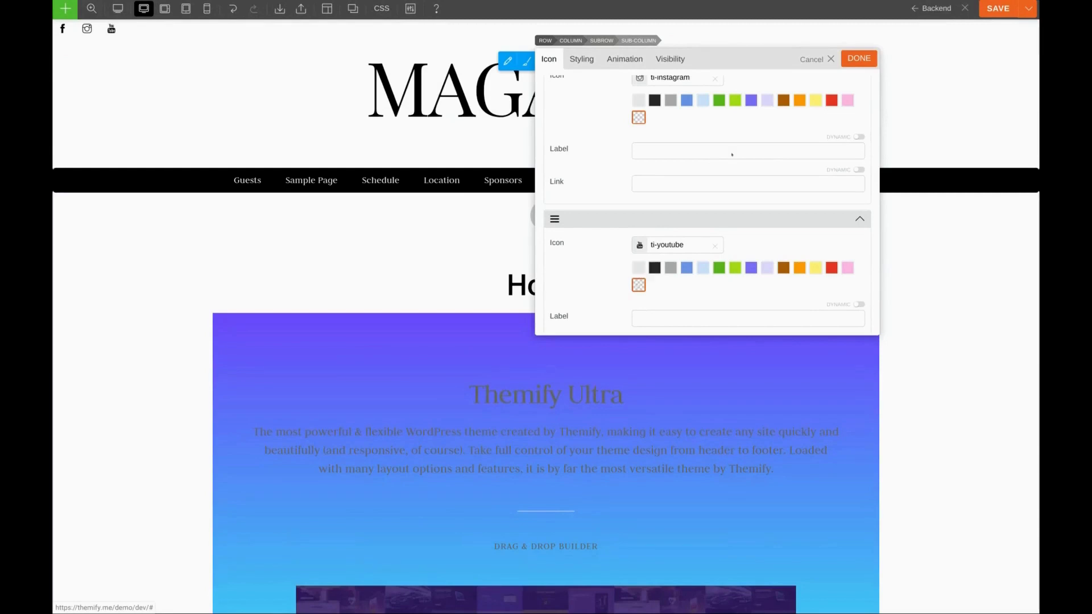
click(858, 58)
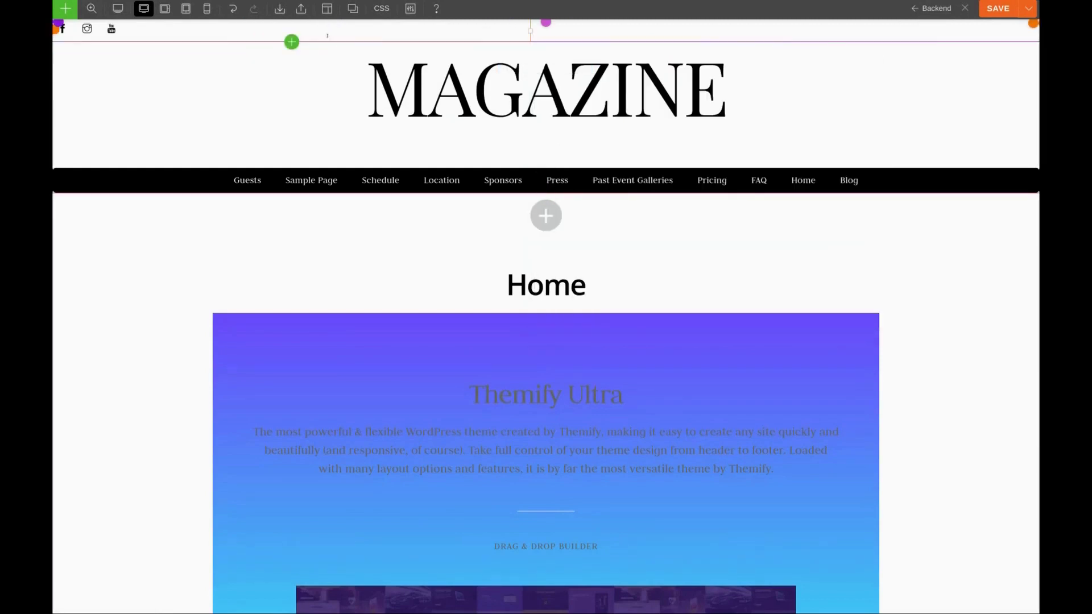
Set the social icons' position to Center and their size to L.
mouse_move(251, 28)
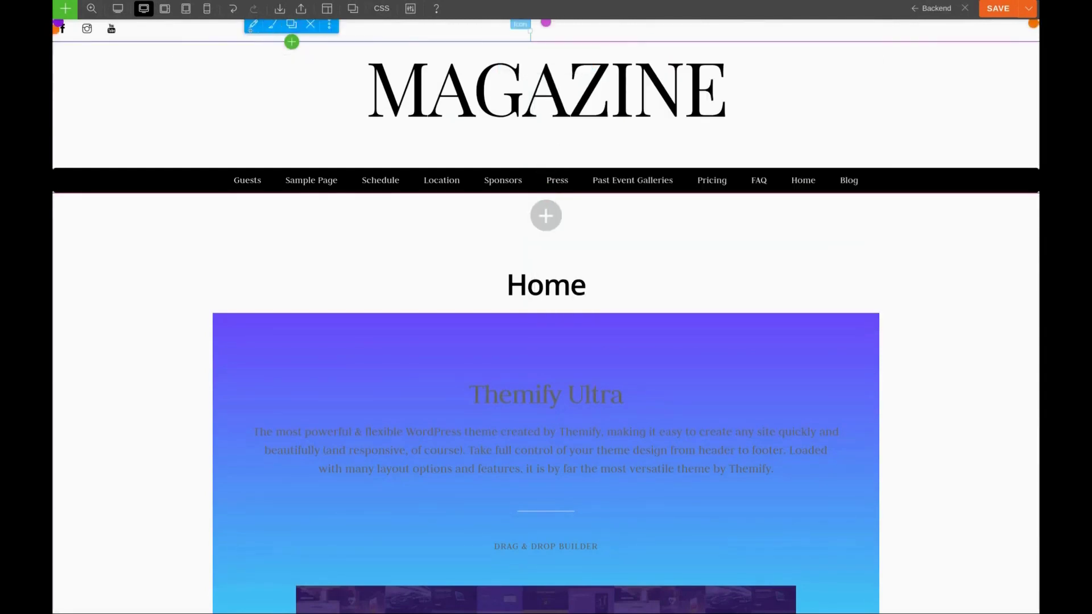
click(253, 25)
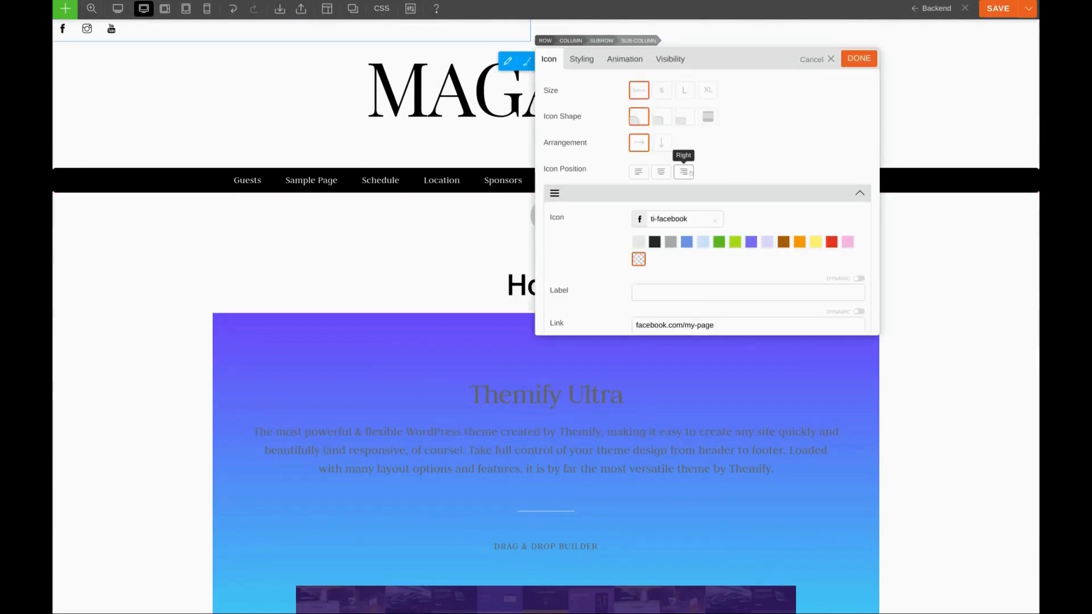
click(660, 171)
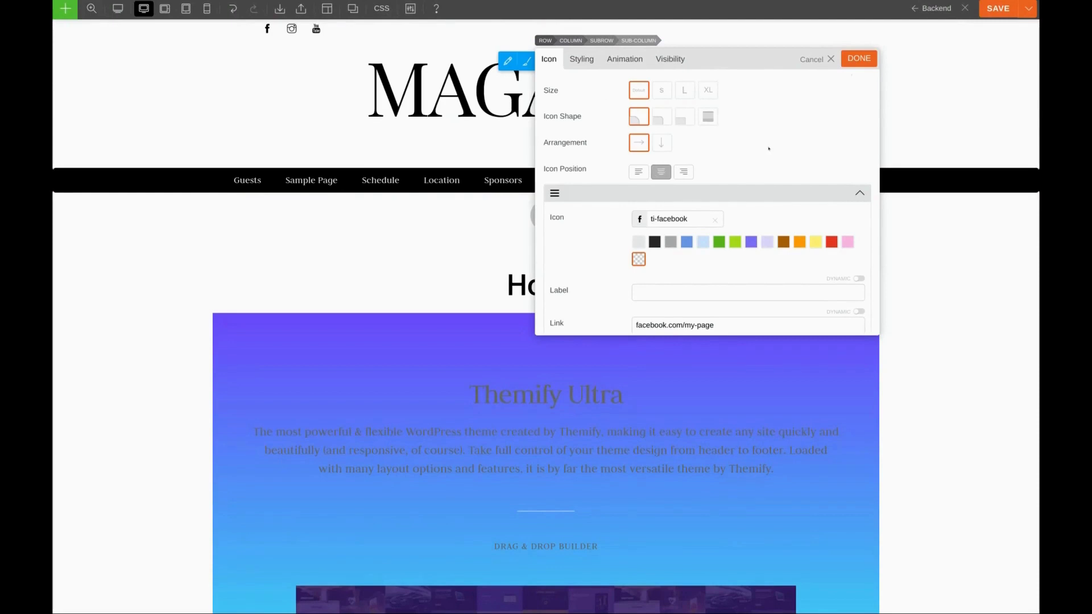
click(685, 91)
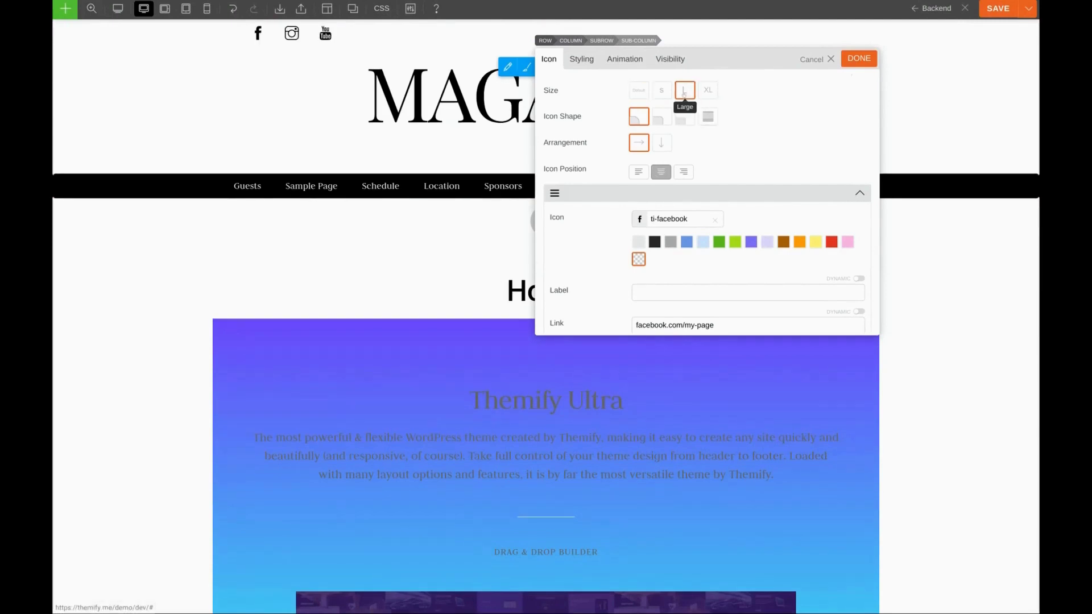
click(859, 58)
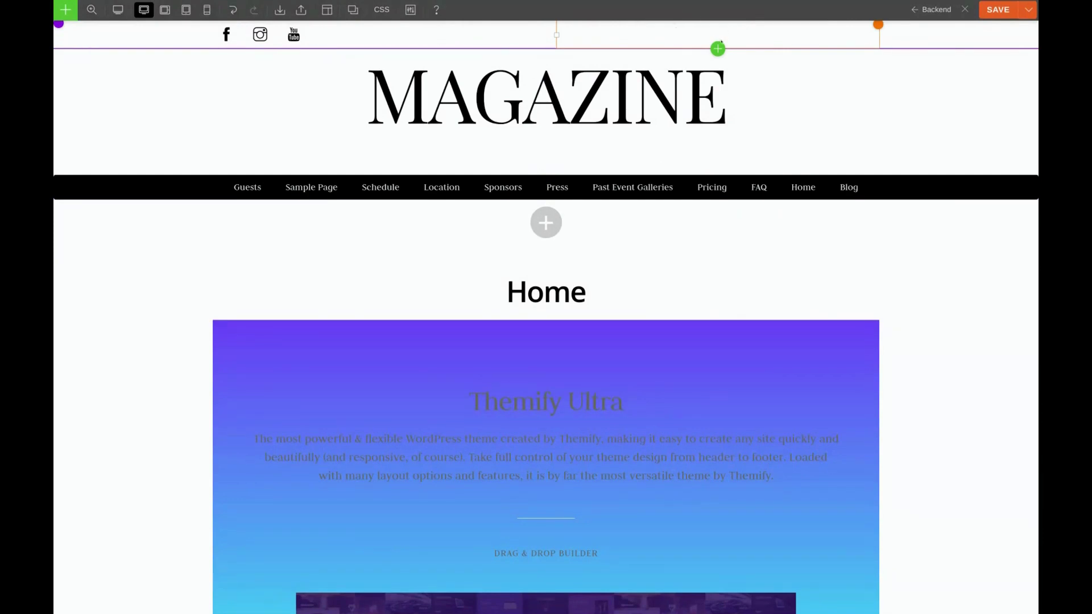
Insert a two-column row into the header's top row and drop a Search Form in its right column.
click(718, 49)
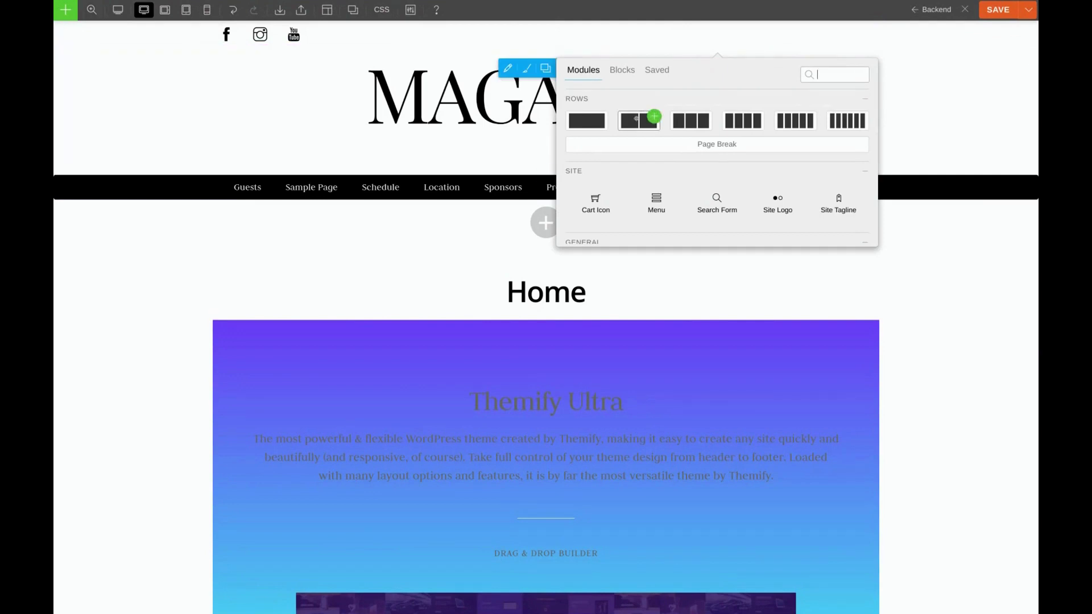
drag(639, 117, 679, 37)
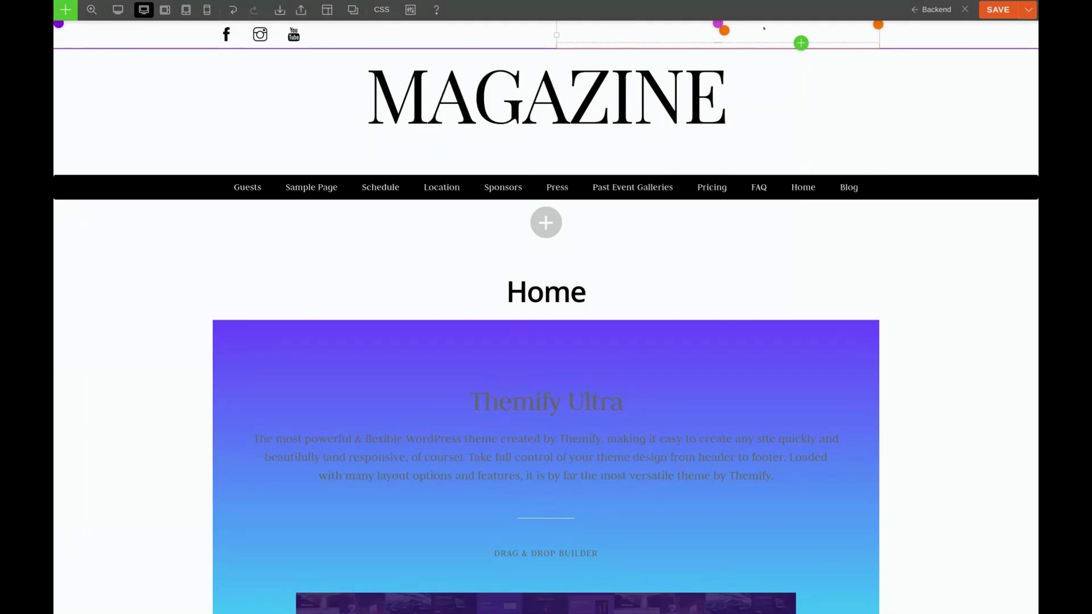
click(801, 43)
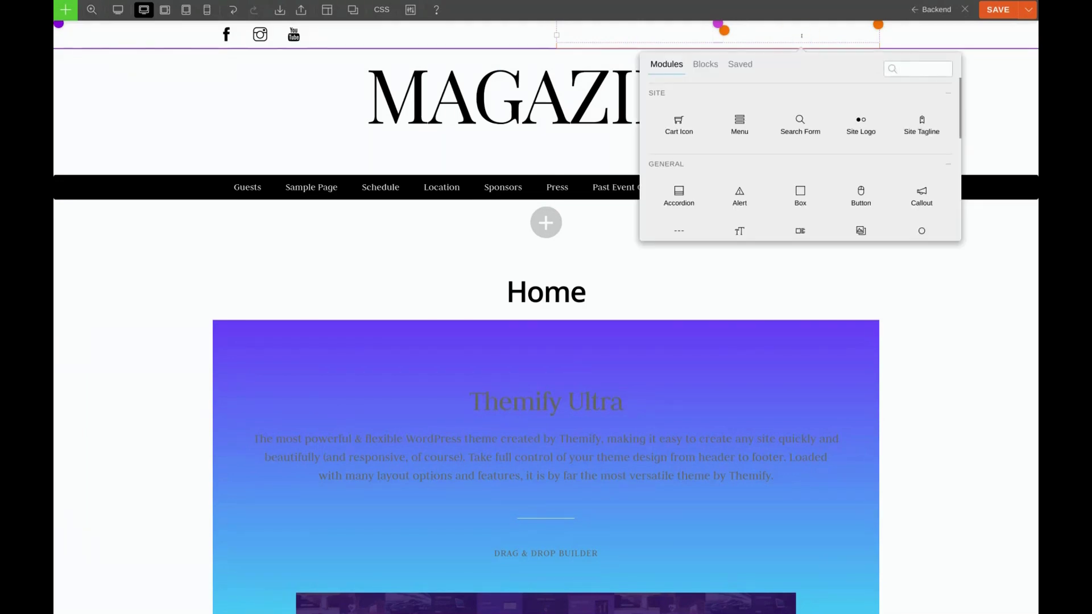
drag(800, 122, 807, 38)
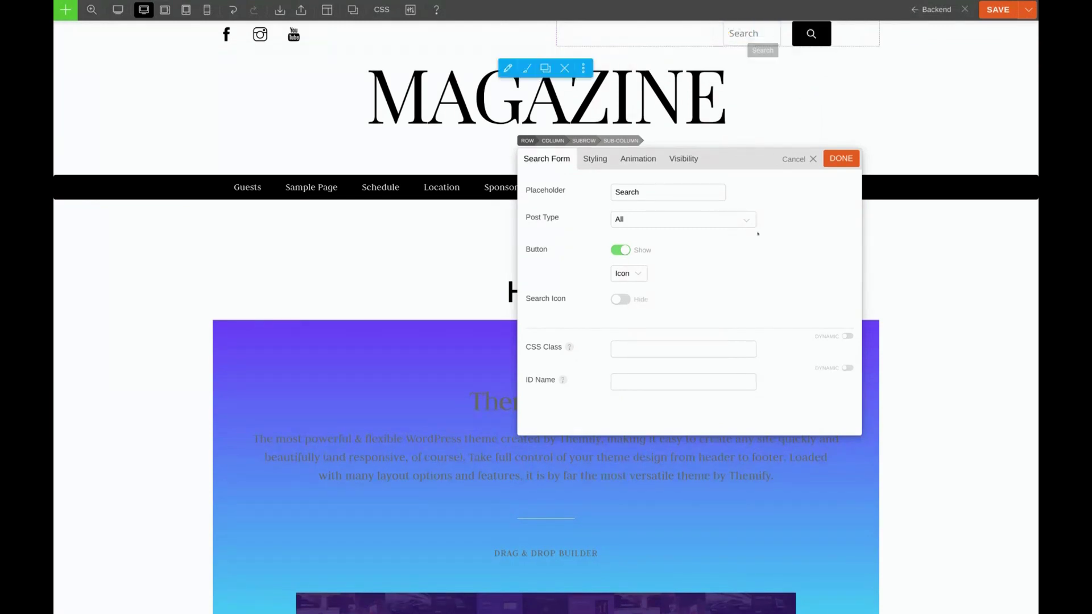
Give the search input unlinked padding of 3, 3, 10, 10 px.
click(589, 163)
click(594, 229)
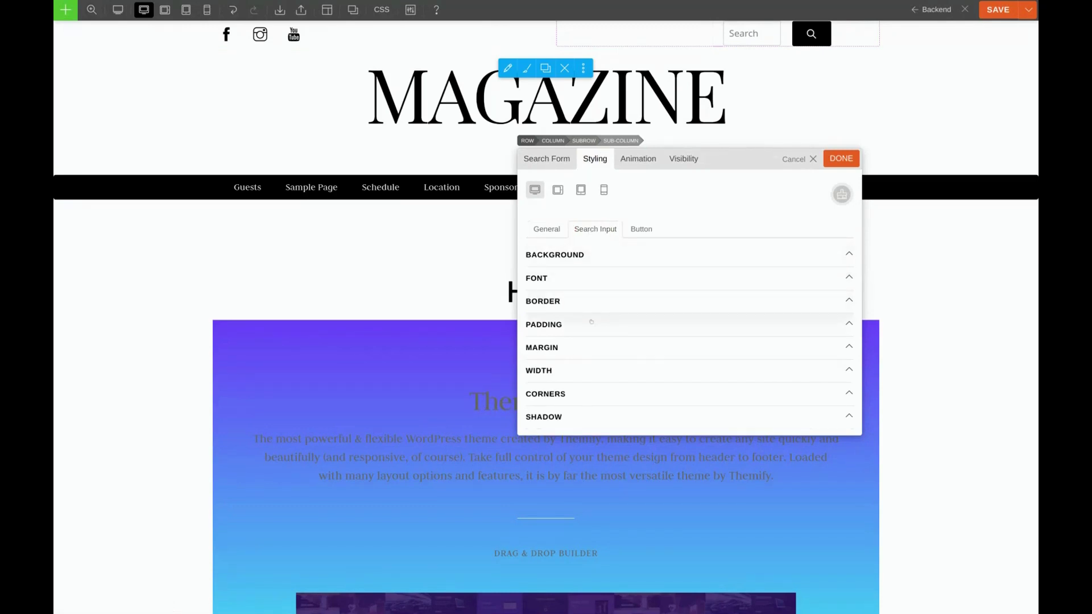
click(591, 323)
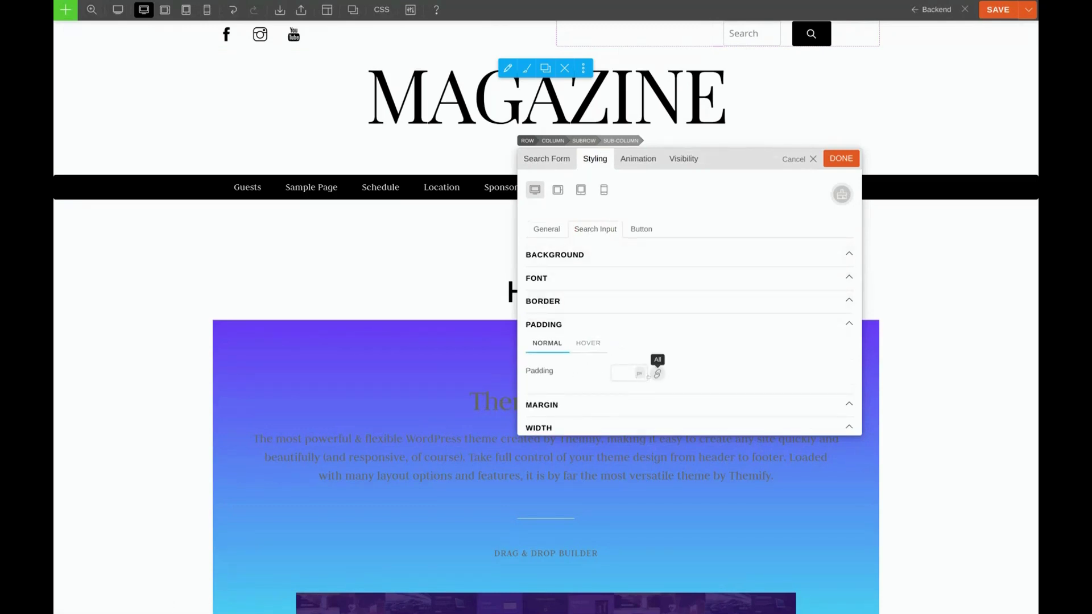
click(657, 374)
click(619, 370)
text(3)
click(680, 370)
text(3)
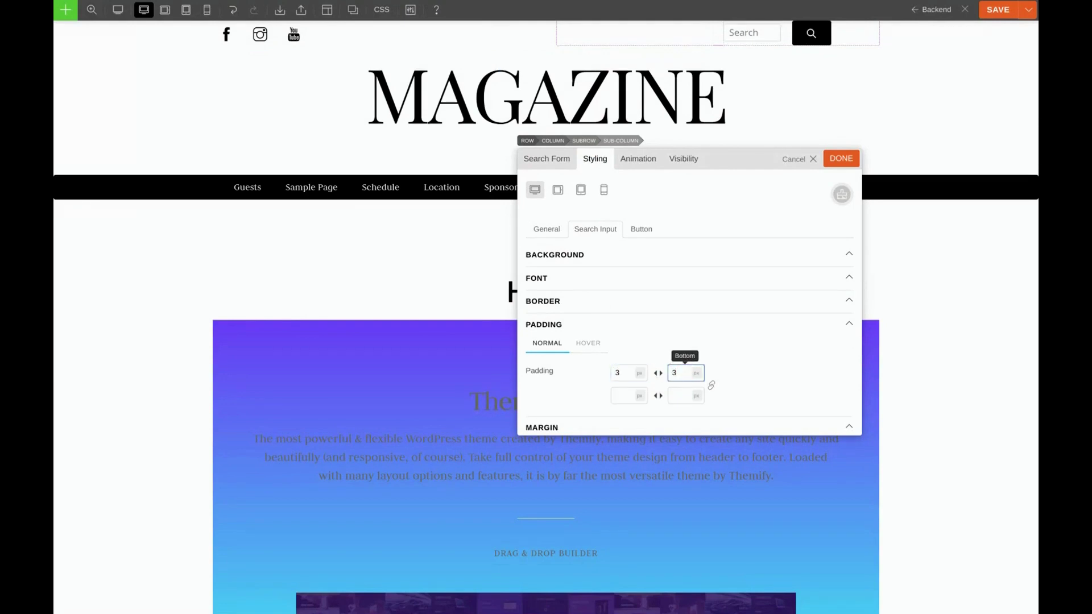
click(620, 391)
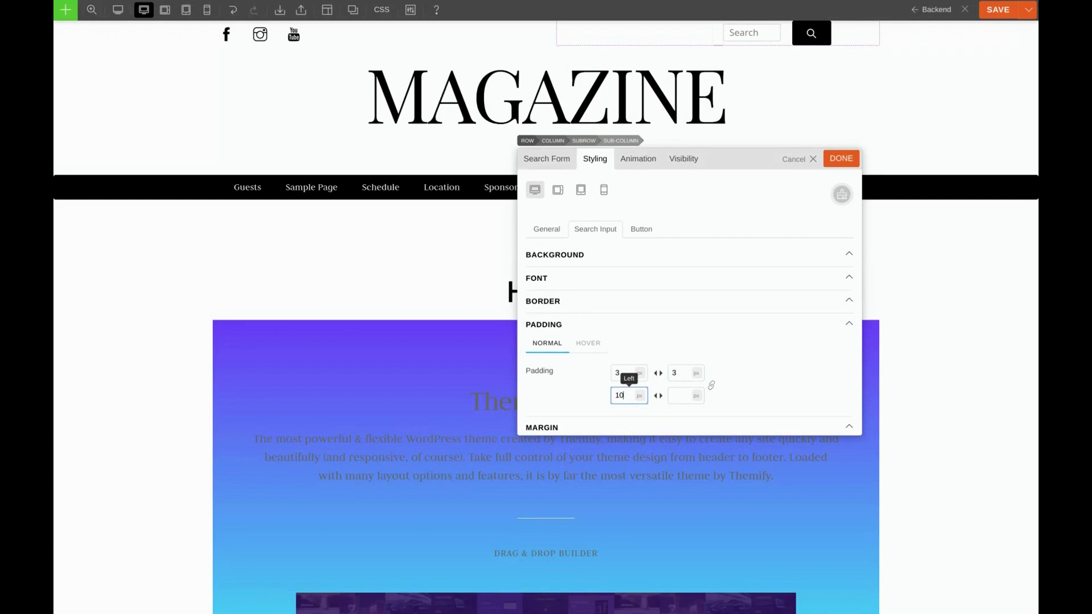
click(686, 393)
text(10)
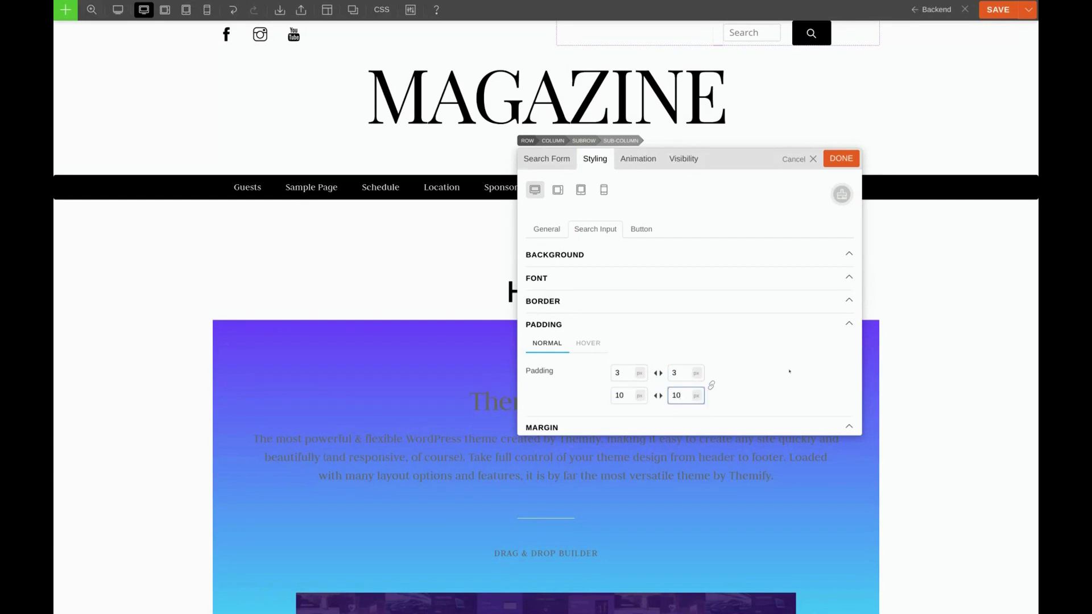
Give the search button unlinked padding of 3, 3, 10, 10 px.
scroll(739, 333, down, 1)
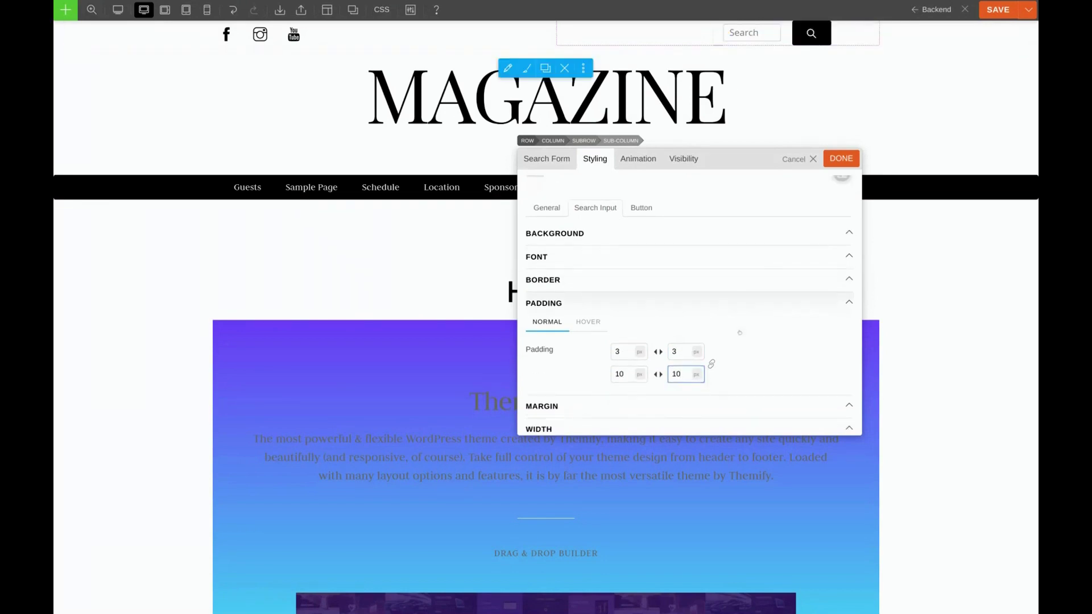
click(641, 195)
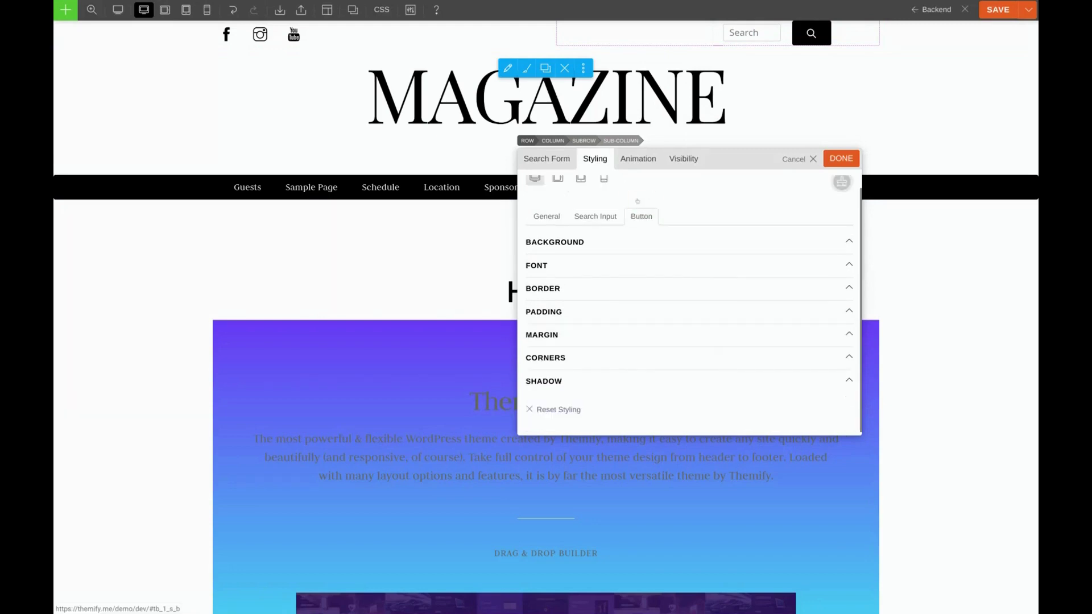
click(567, 307)
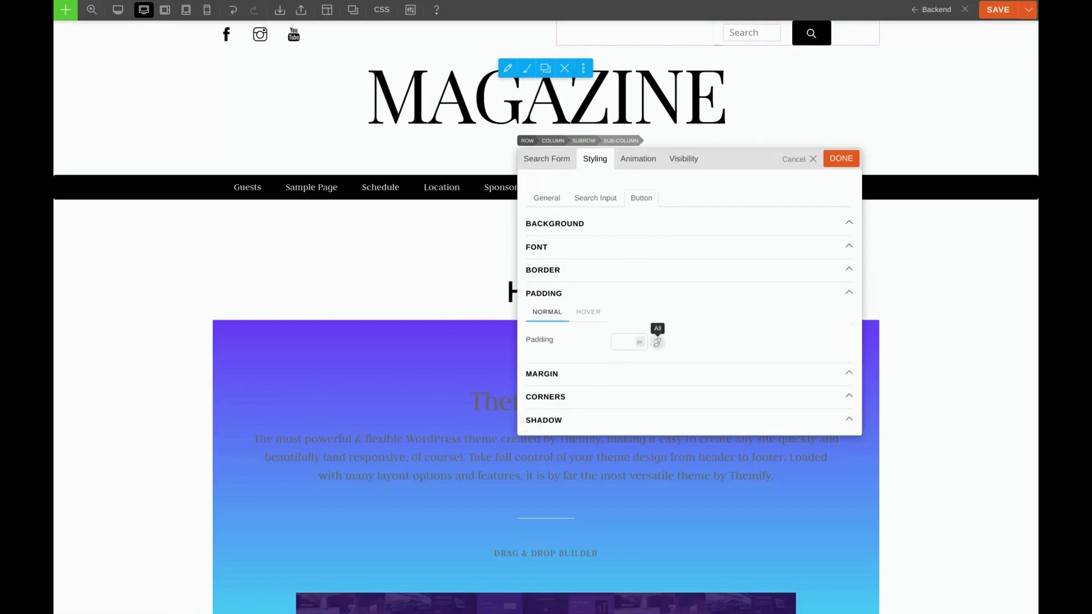
click(657, 342)
click(644, 340)
text(3)
click(682, 342)
text(3)
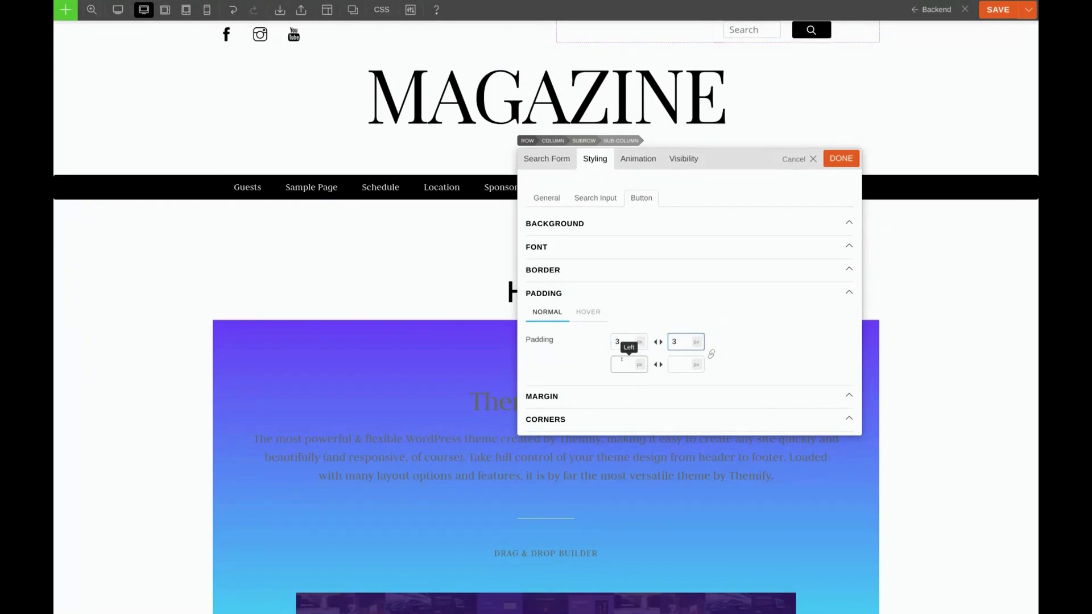
click(623, 363)
text(10)
click(683, 364)
text(10)
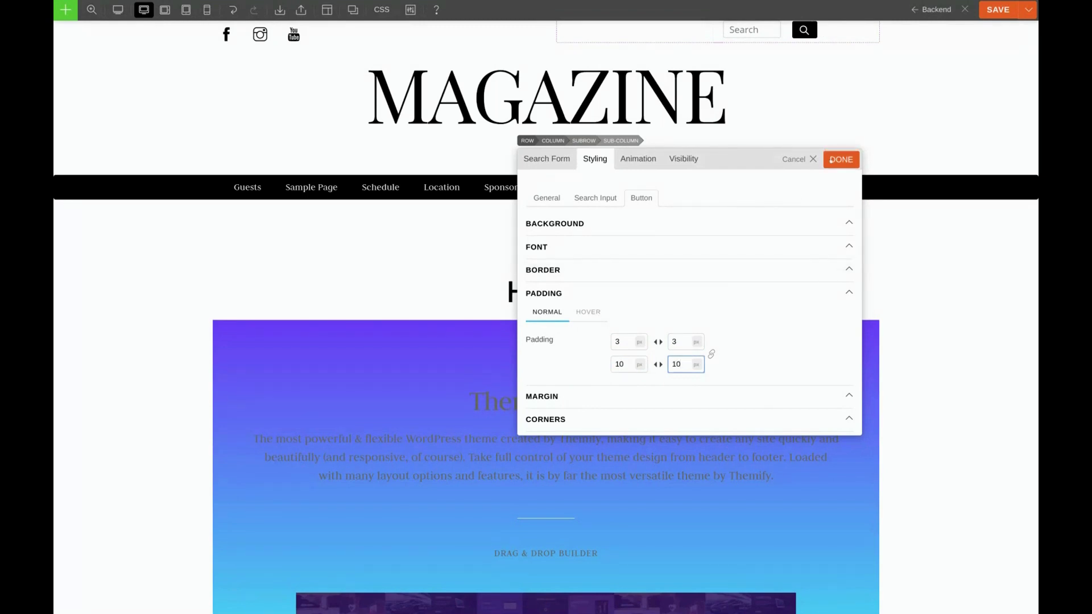
Give the search form 10 px general padding on all sides, then save the header template.
click(547, 198)
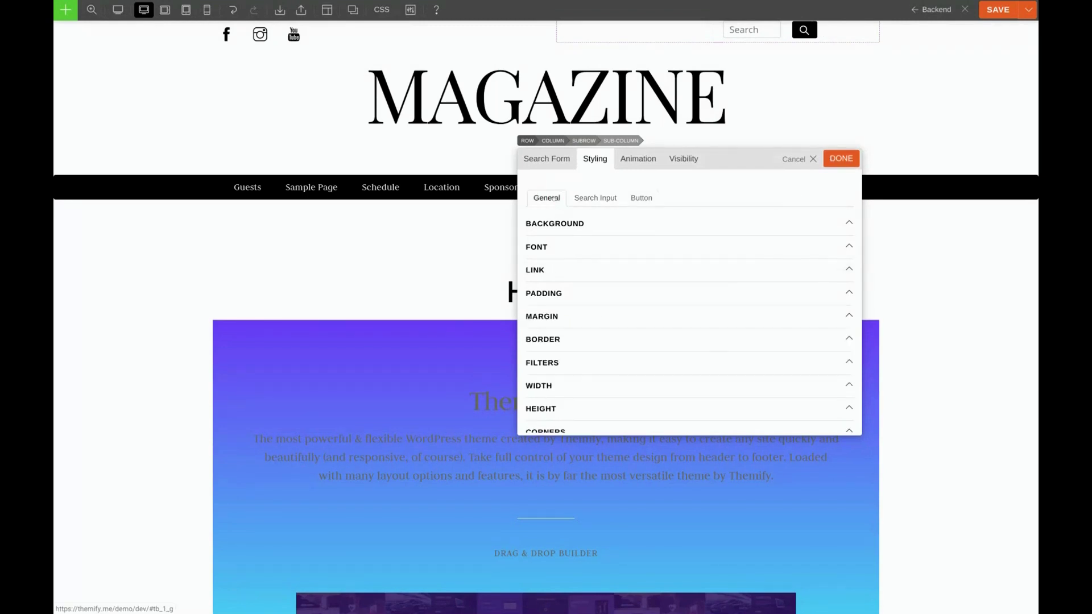
click(590, 294)
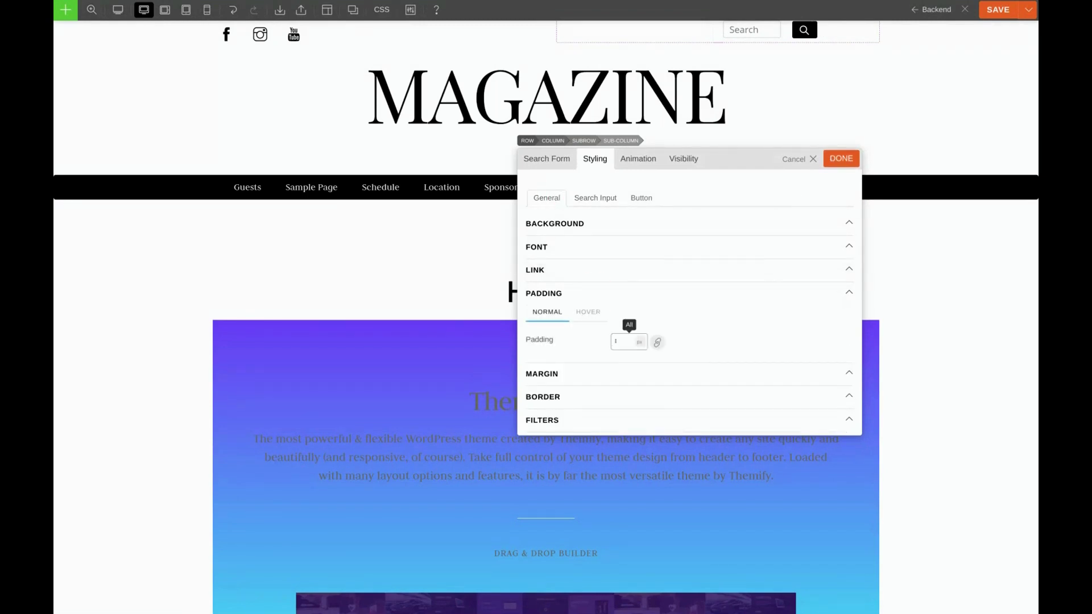
text(10)
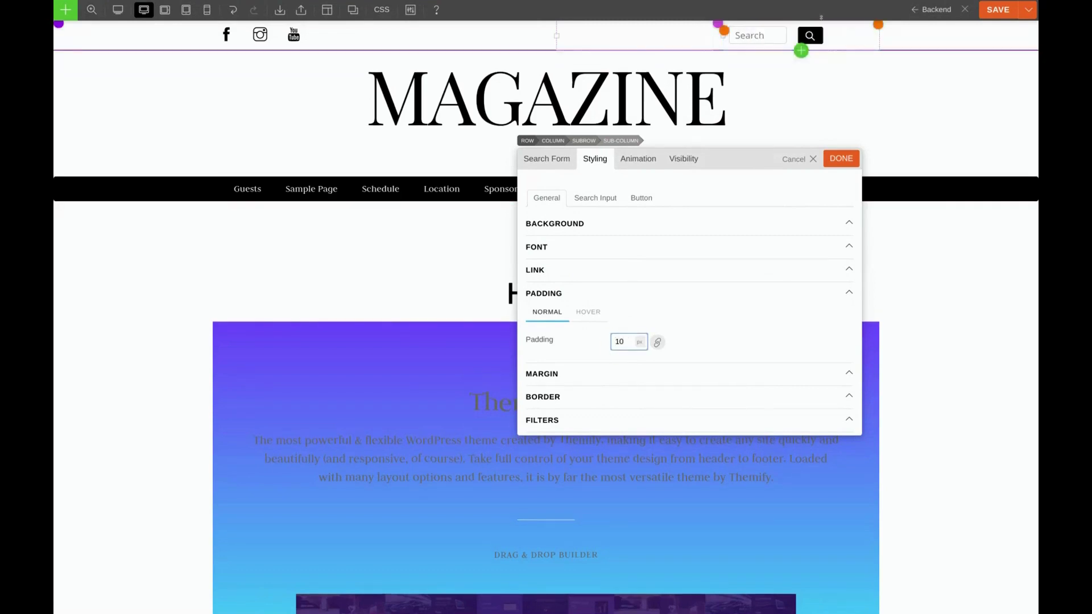
click(836, 160)
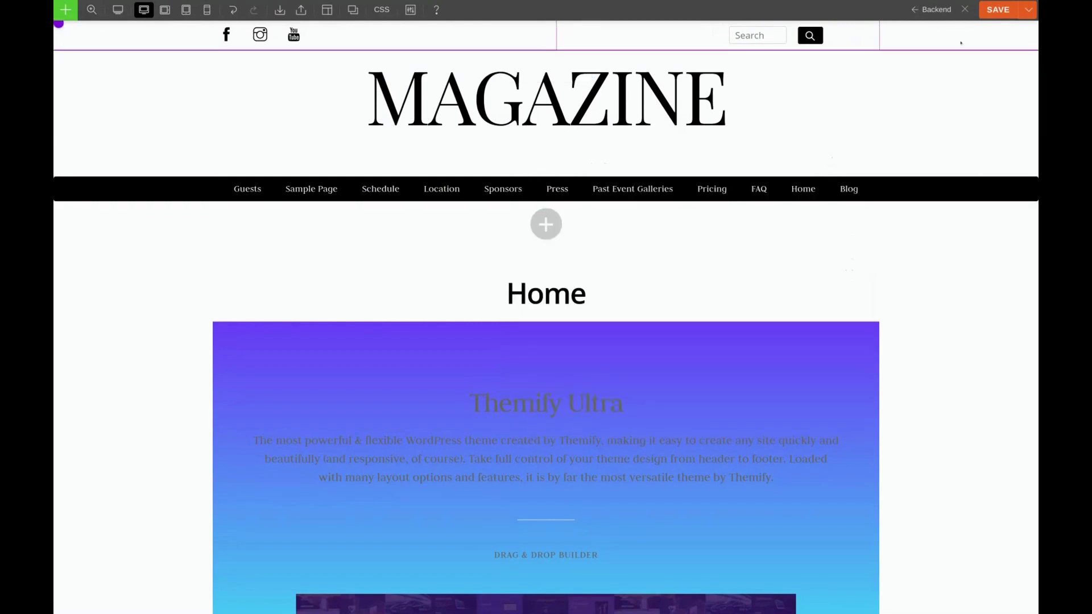
click(995, 11)
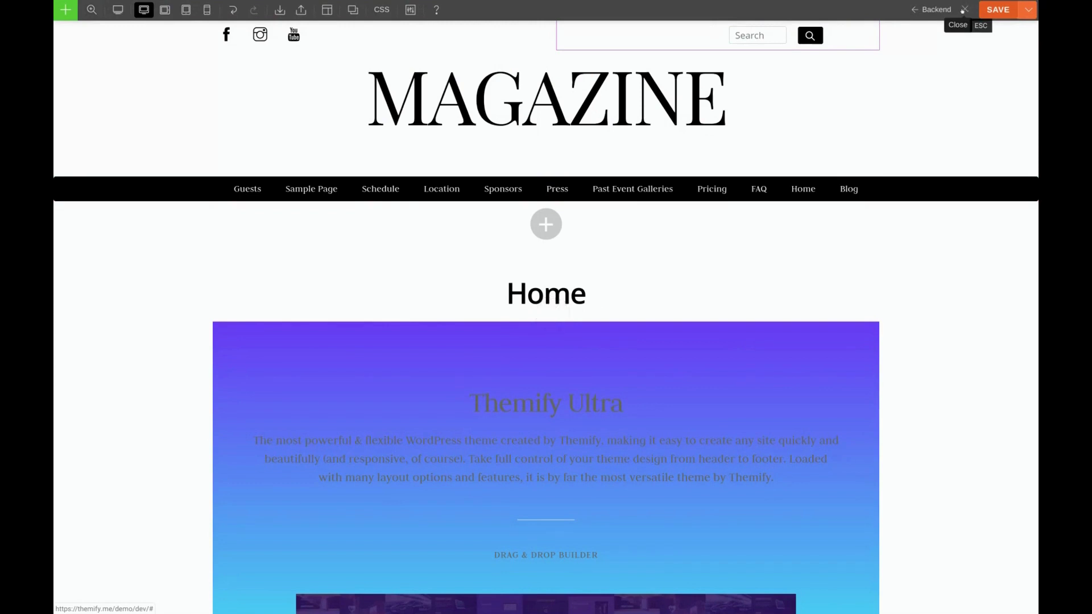
Exit the builder to view the new header live on the Home page.
click(963, 10)
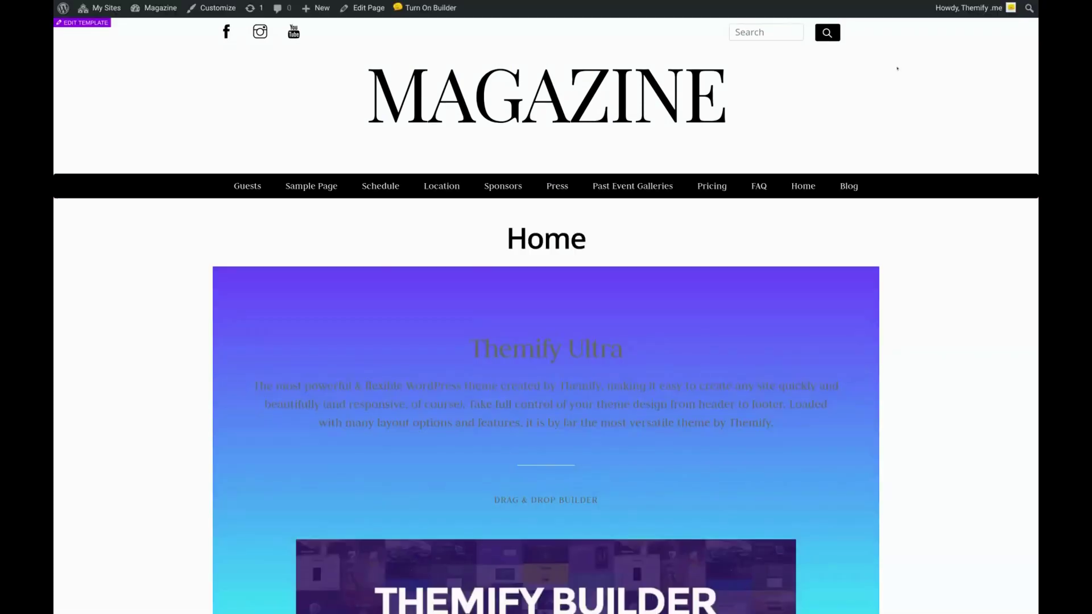